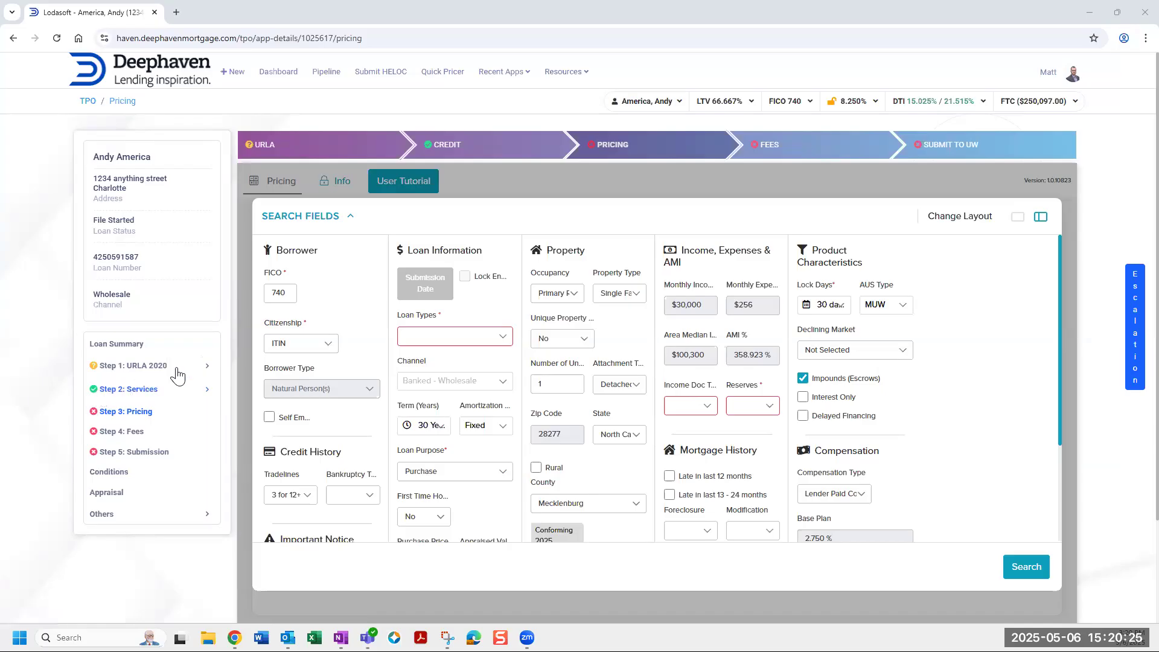
Set the borrower's citizenship to US Citizen and mark the borrower as self-employed
click(283, 349)
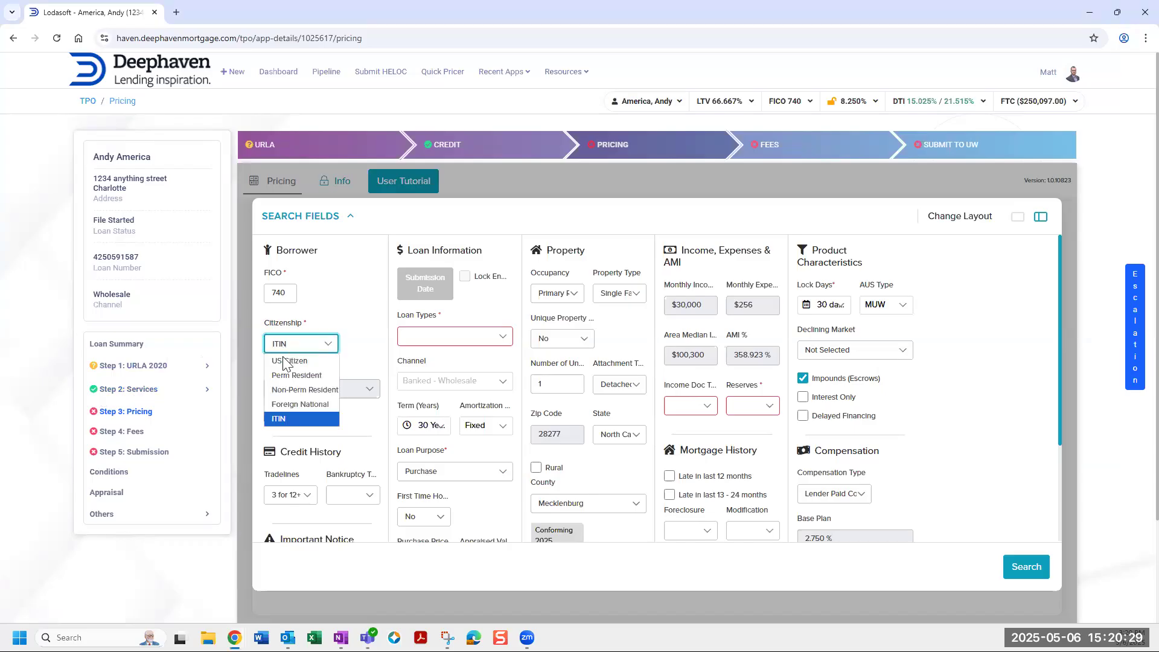
click(286, 364)
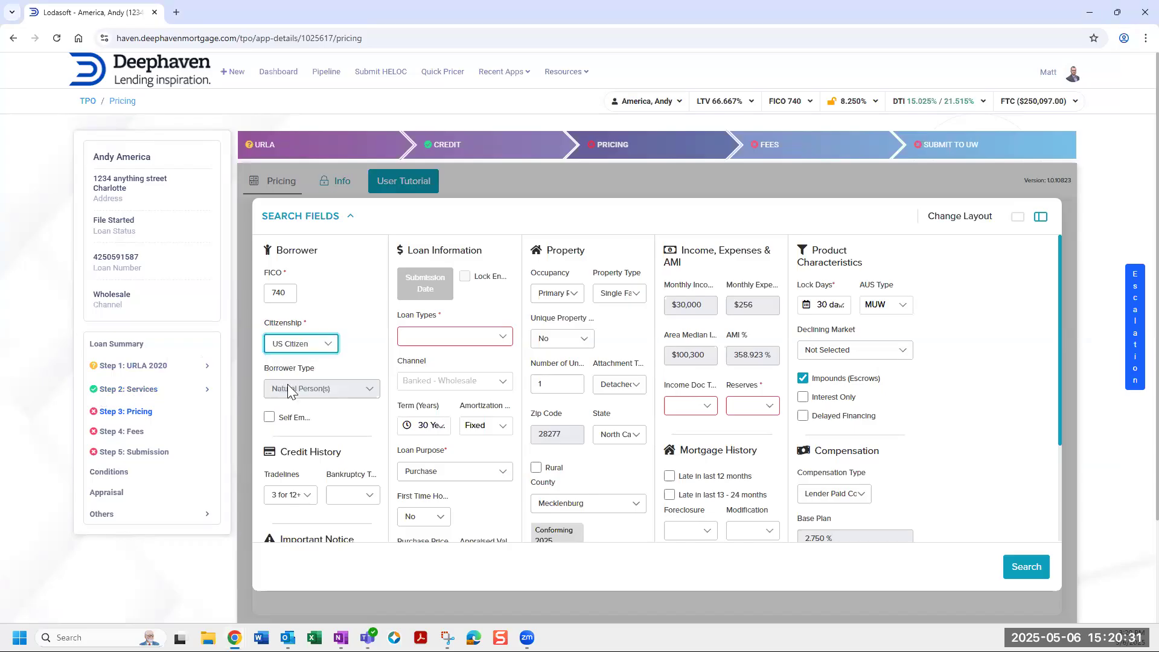
scroll(270, 427, down, 1)
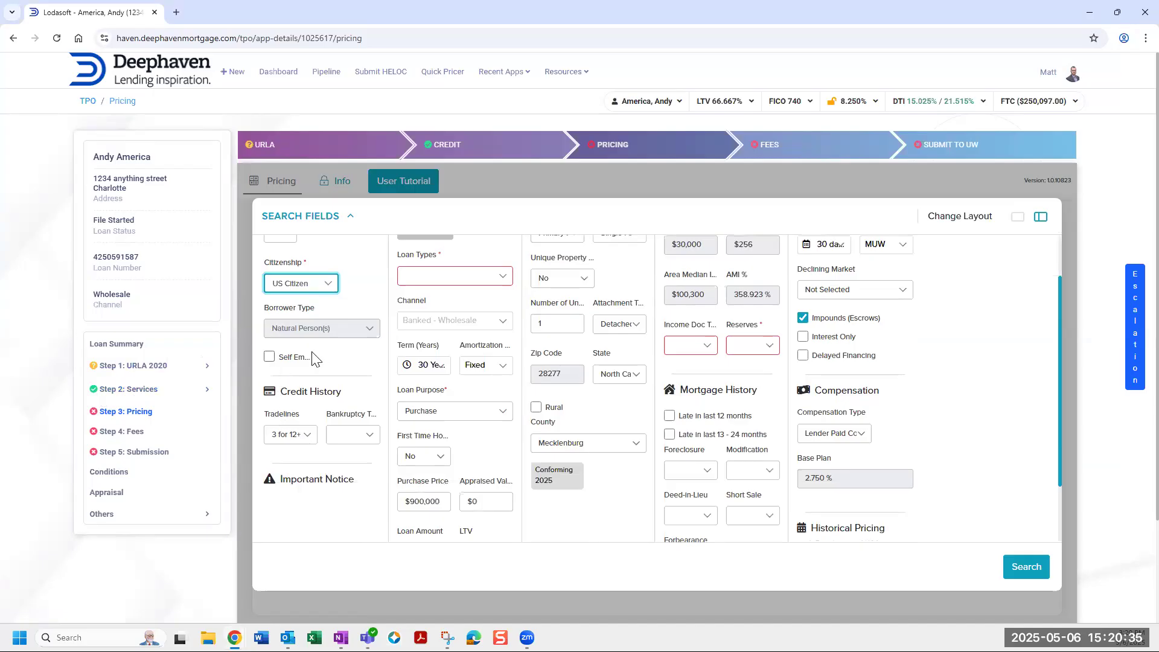
click(270, 357)
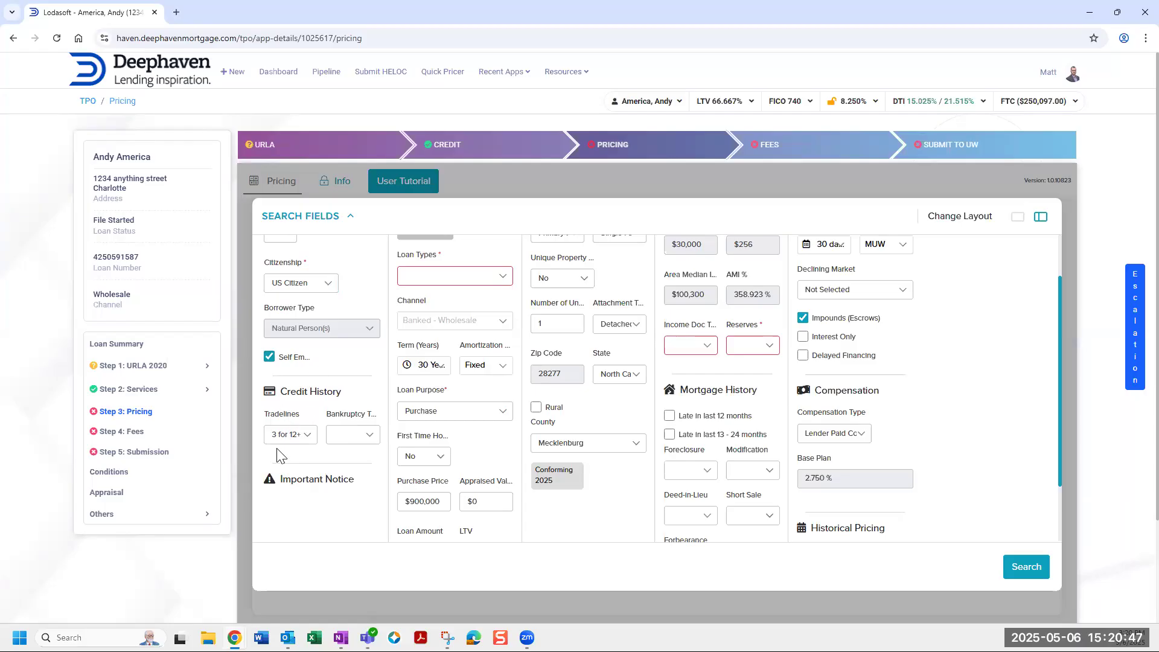
Set the loan type to DSCR in the loan information
scroll(281, 453, up, 1)
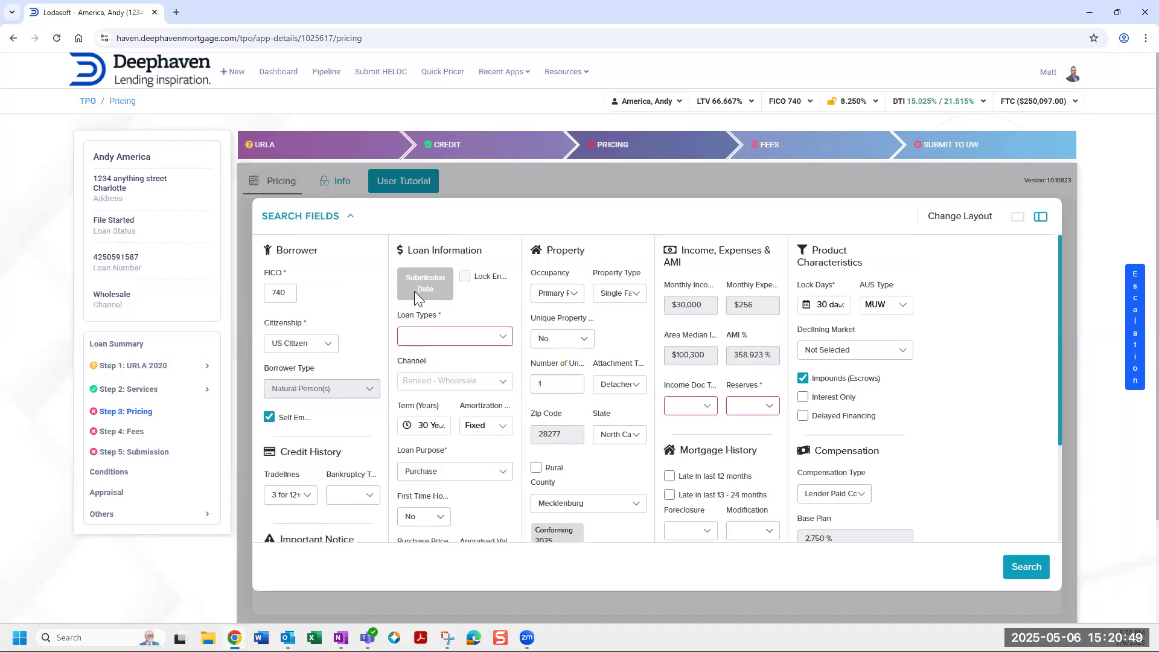
click(420, 342)
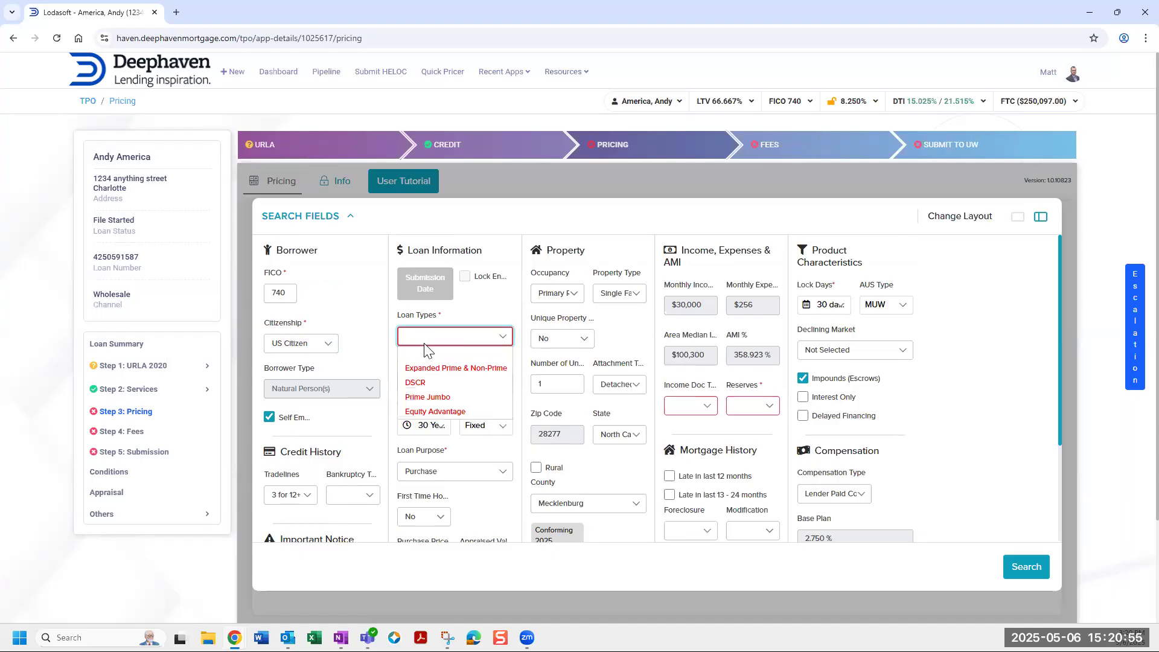
click(423, 383)
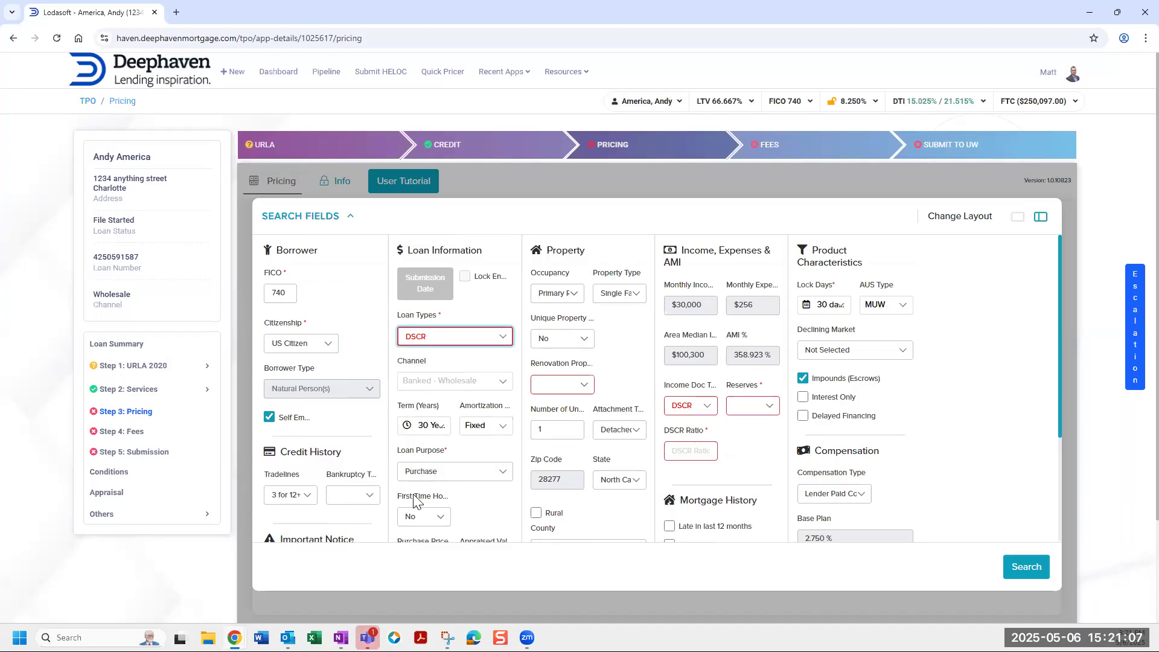
Review the loan purpose, price and loan amount fields, and set the property occupancy to Investment
scroll(415, 495, down, 1)
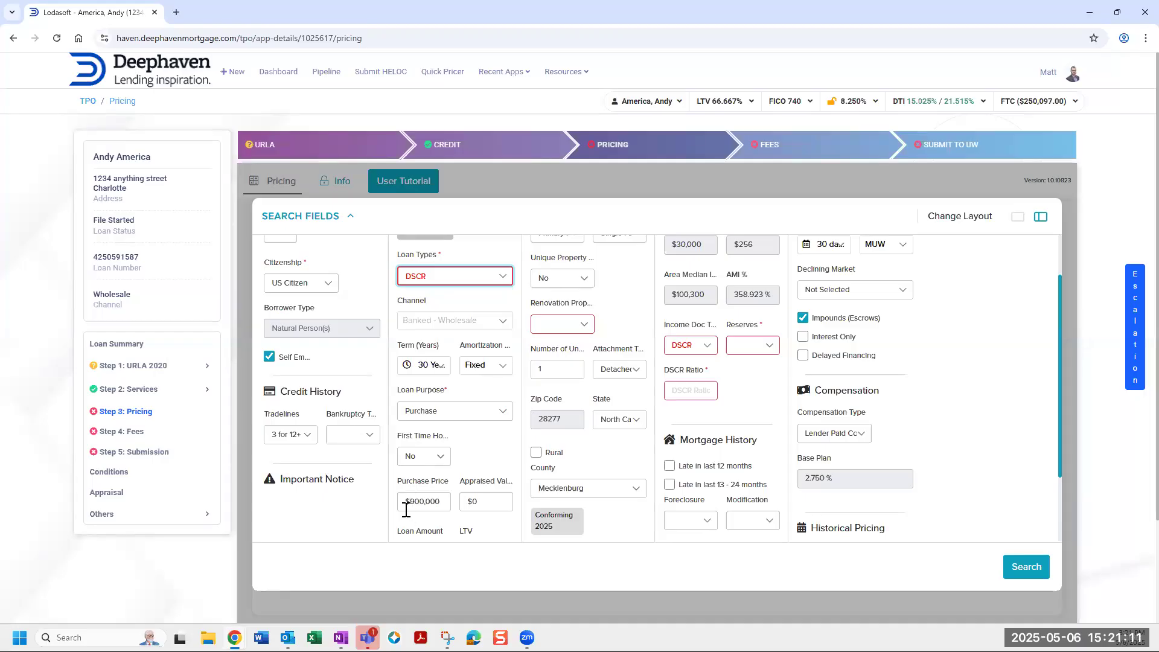
scroll(405, 510, down, 1)
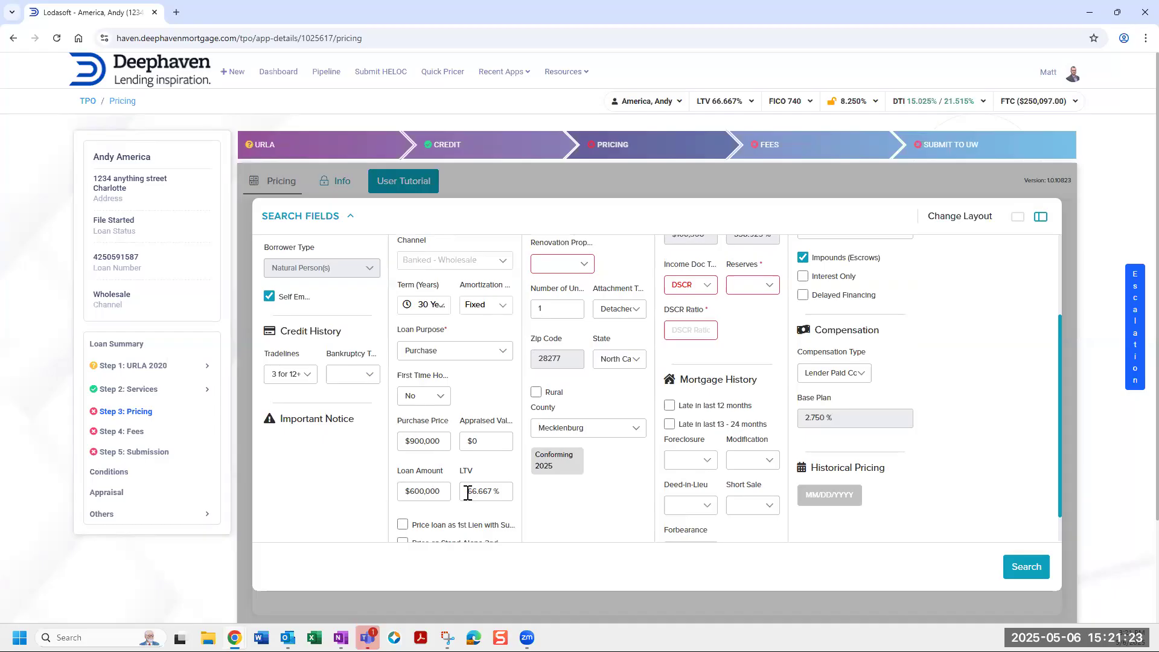
scroll(471, 491, down, 1)
scroll(473, 487, up, 4)
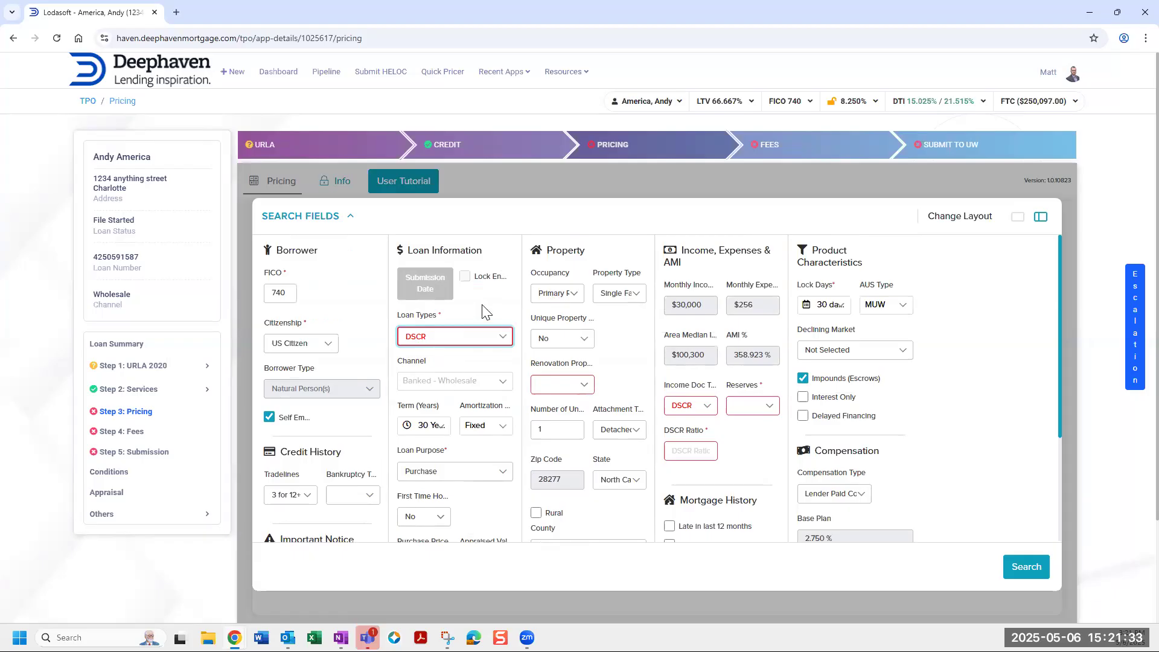
click(541, 295)
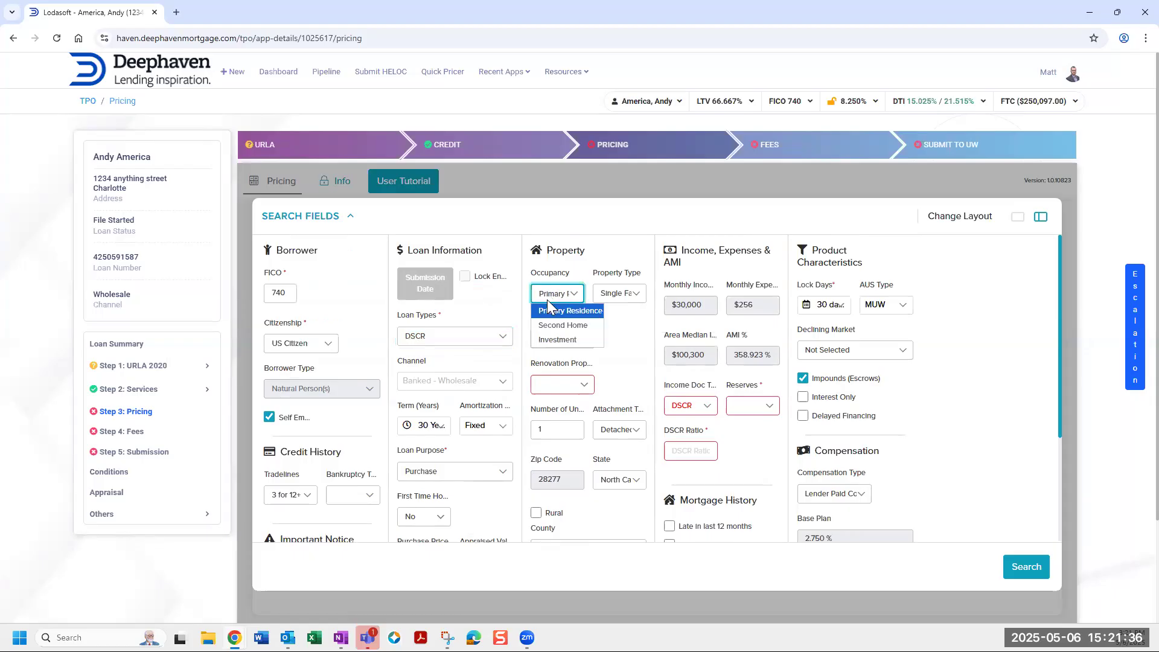
click(546, 338)
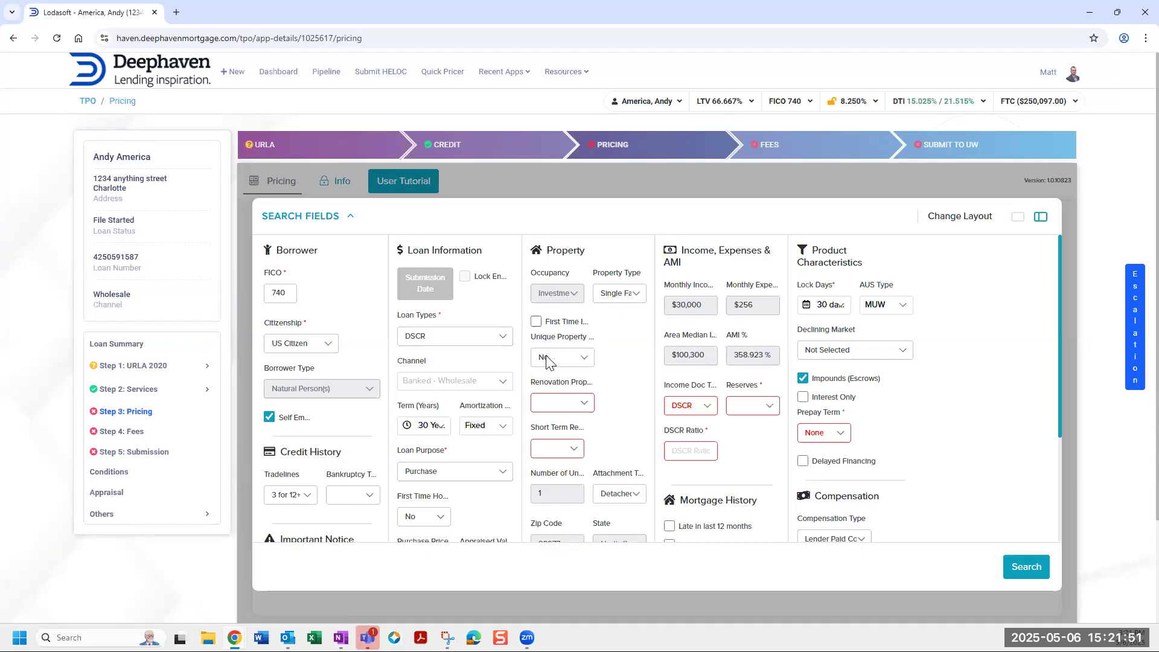
Set both the renovation property and short term rental fields to No
click(550, 403)
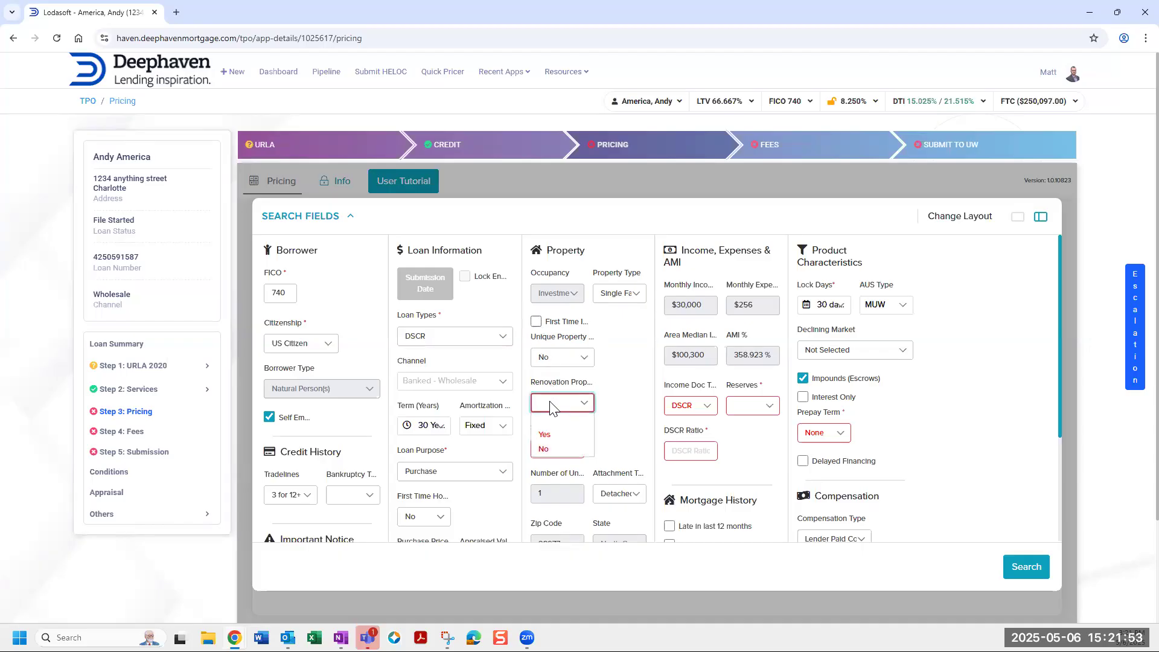
click(543, 450)
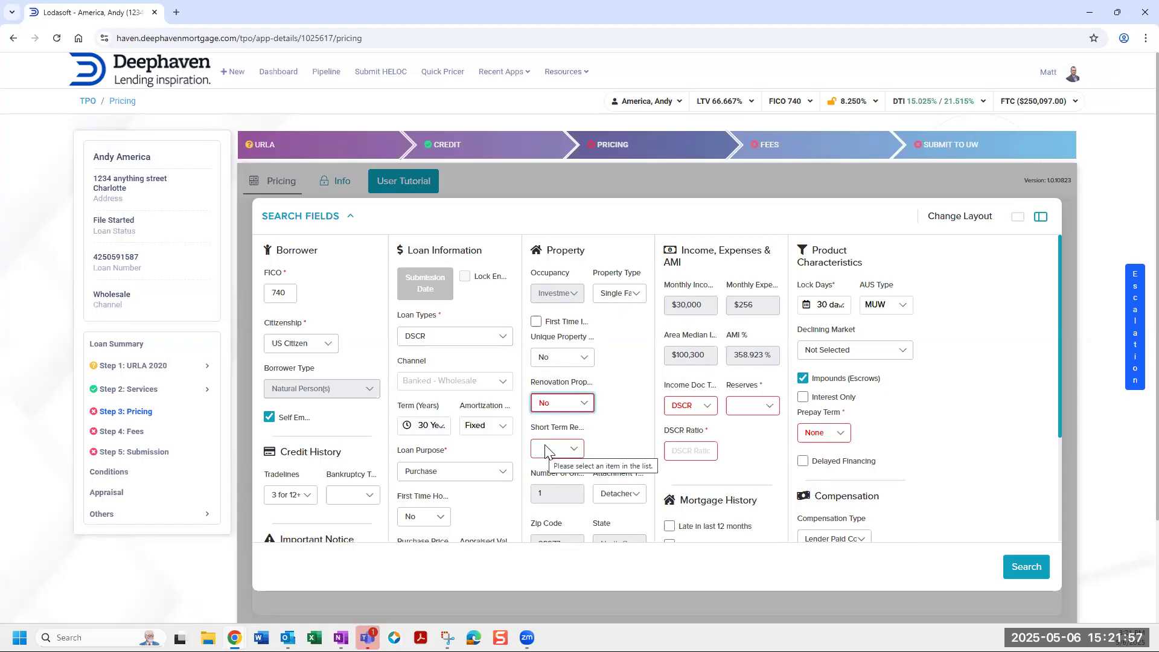
click(546, 450)
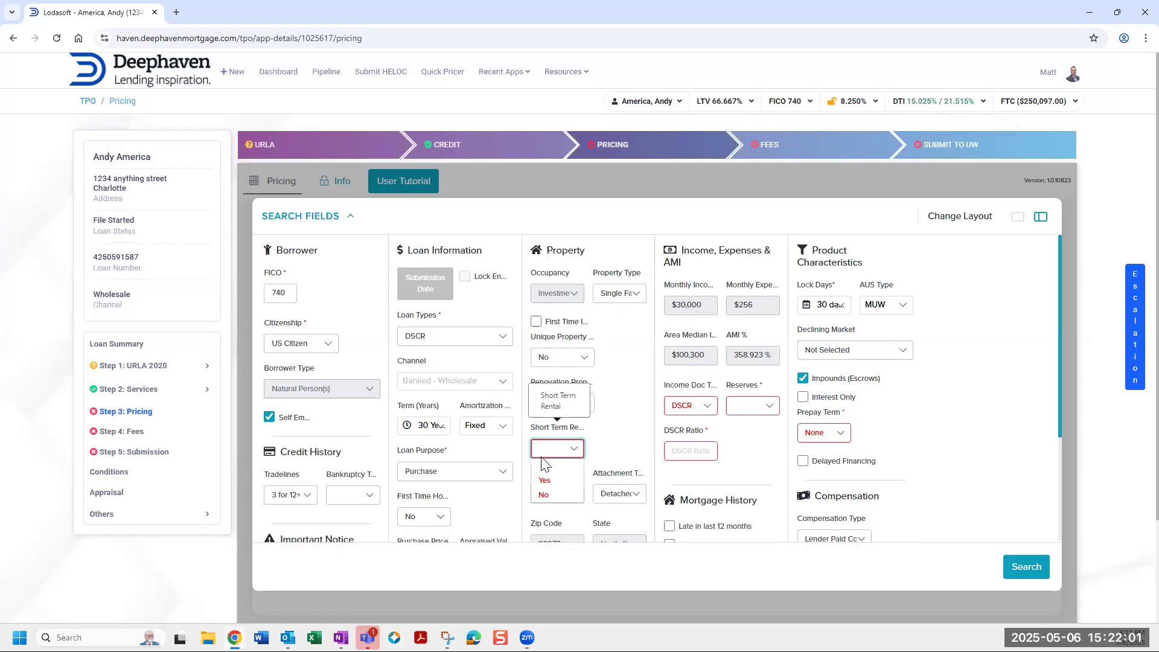
click(545, 496)
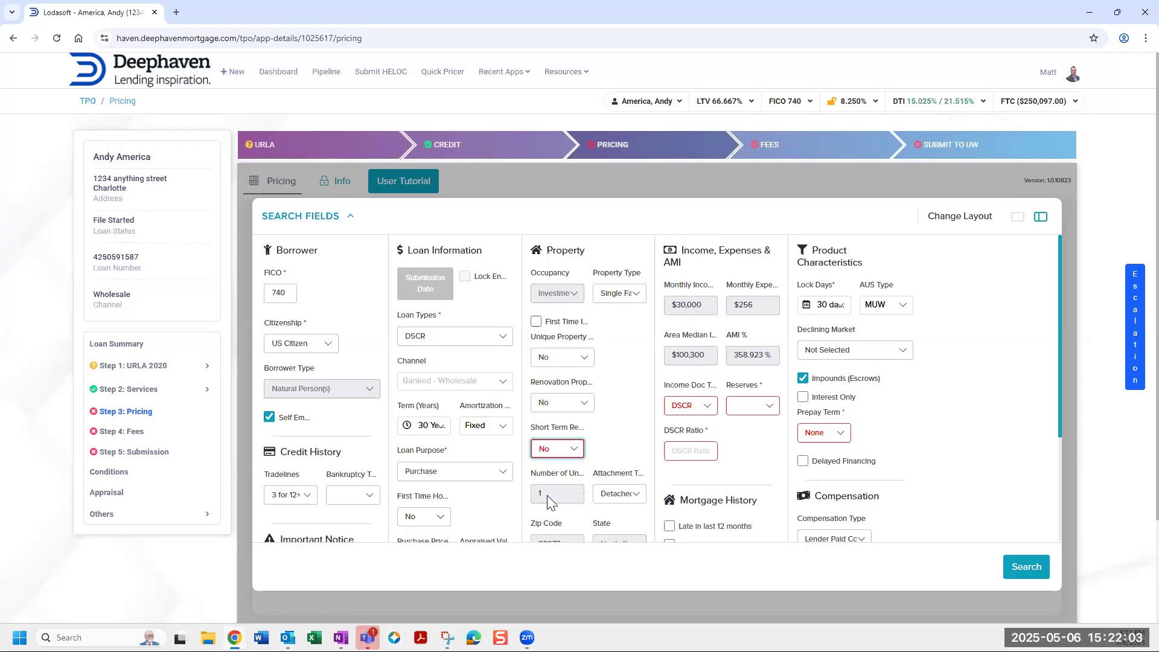
Review the remaining property details, and set the reserves to 9 Months and the DSCR ratio to 1.3
scroll(547, 499, down, 1)
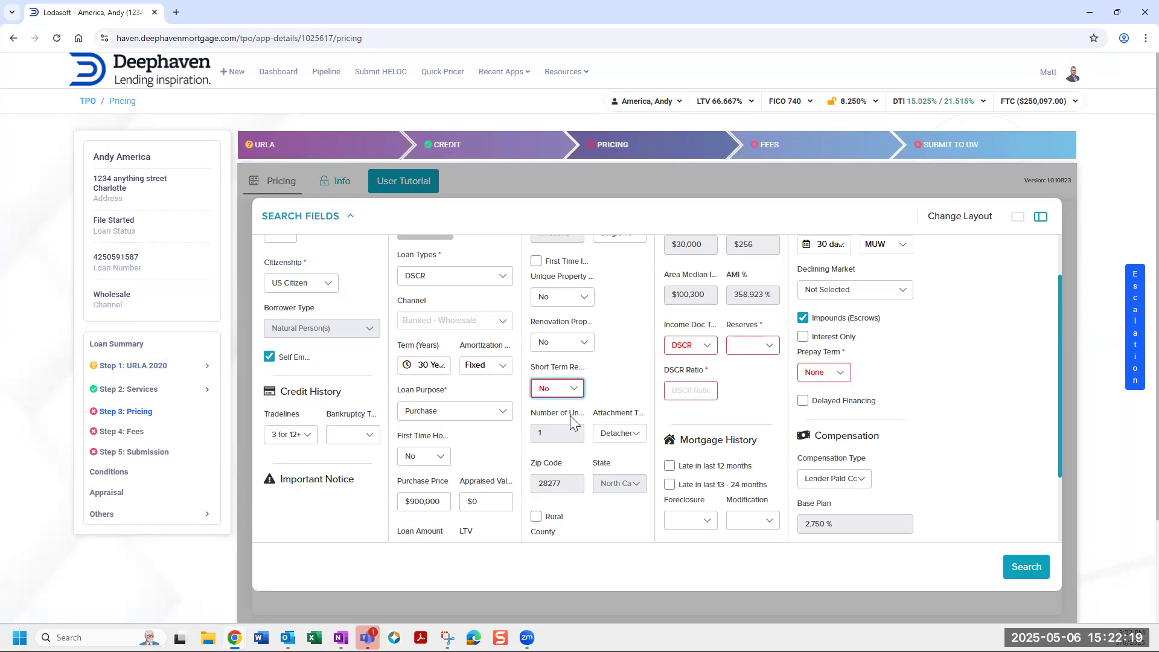
scroll(552, 486, down, 1)
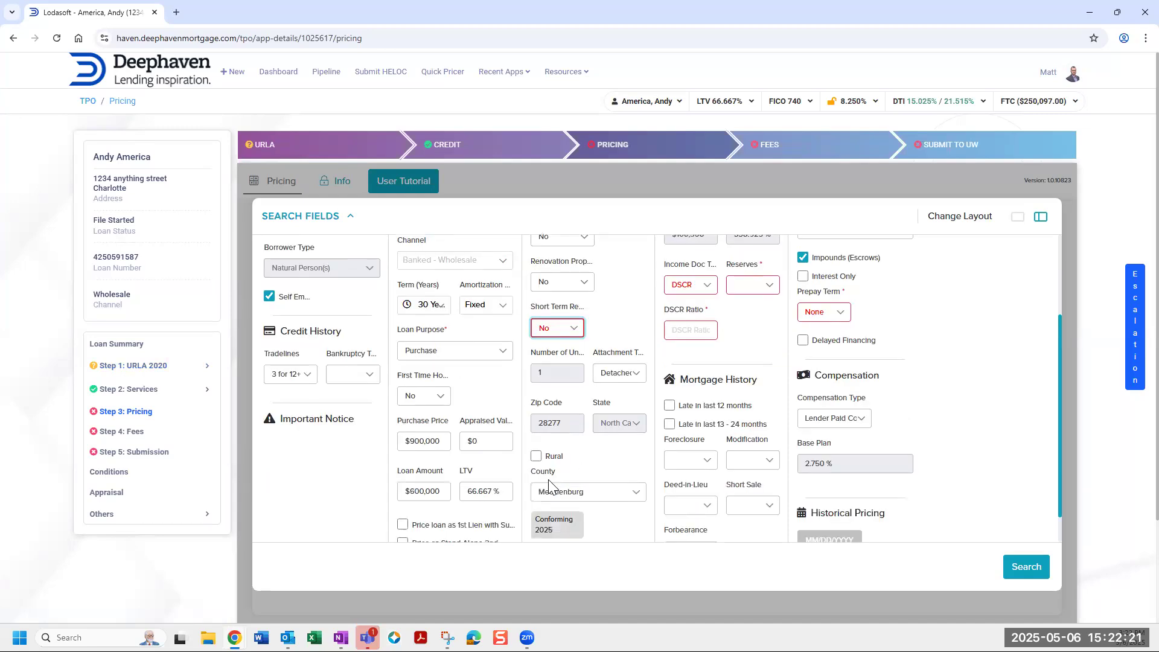
scroll(546, 468, down, 1)
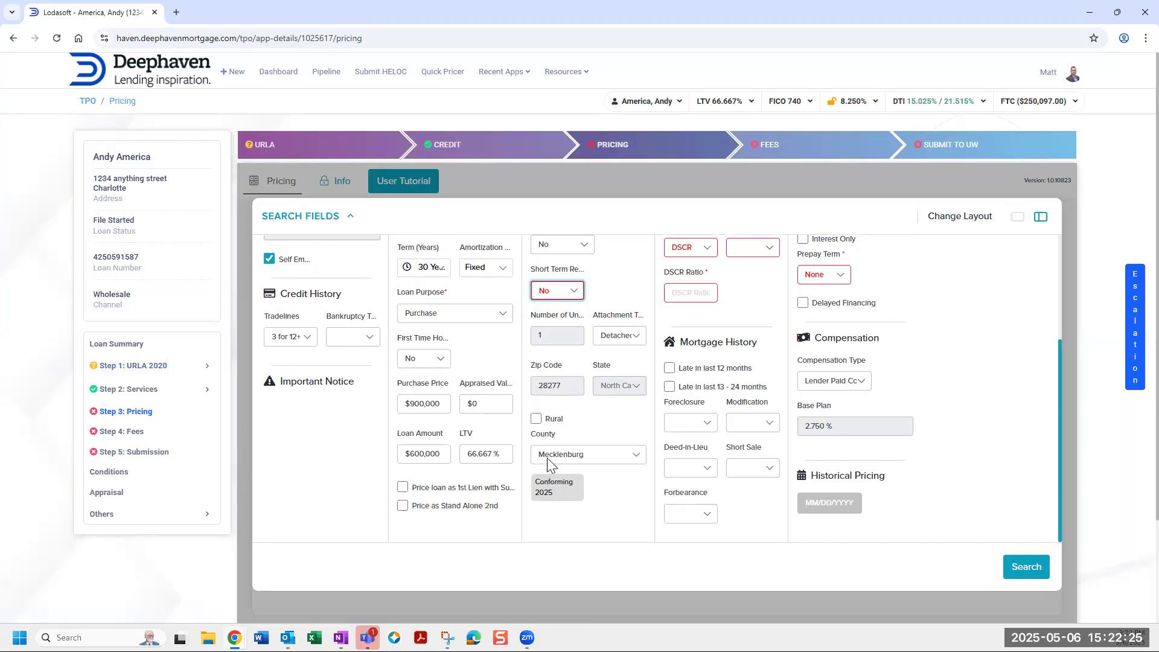
scroll(573, 430, up, 1)
scroll(572, 429, up, 1)
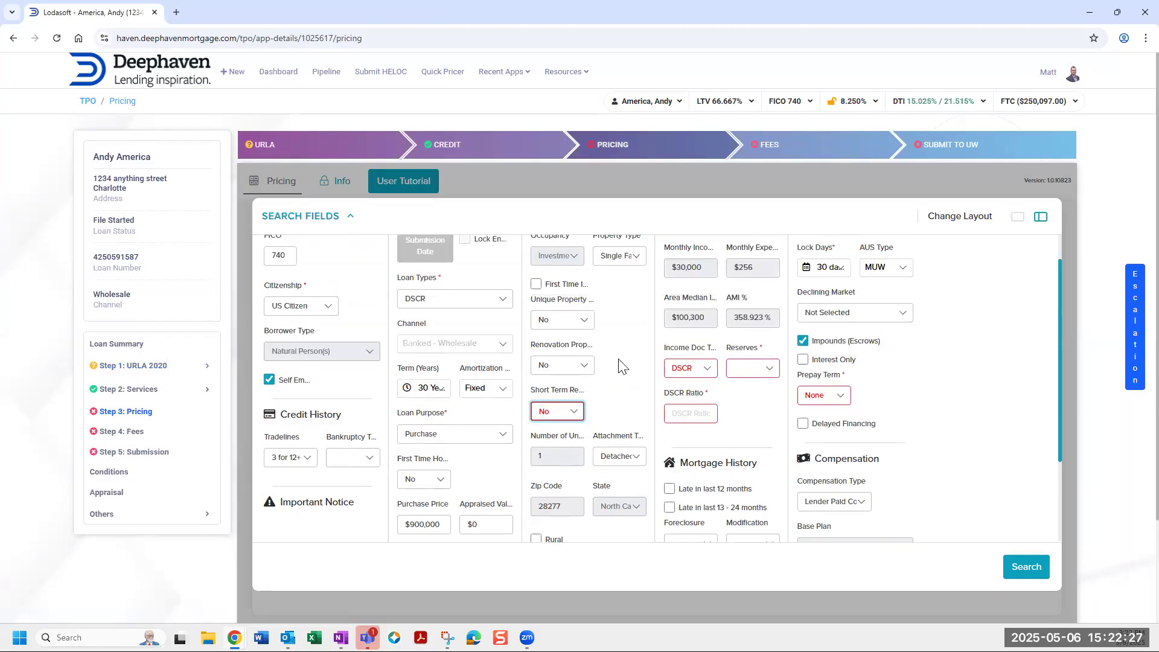
scroll(657, 309, up, 1)
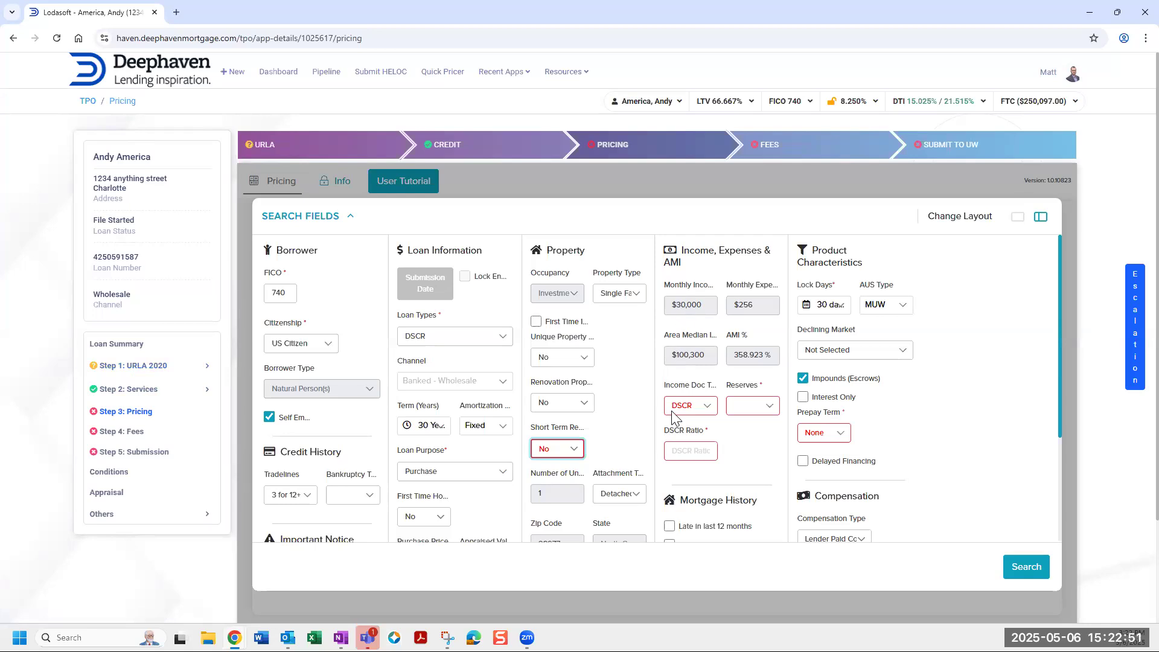
click(746, 406)
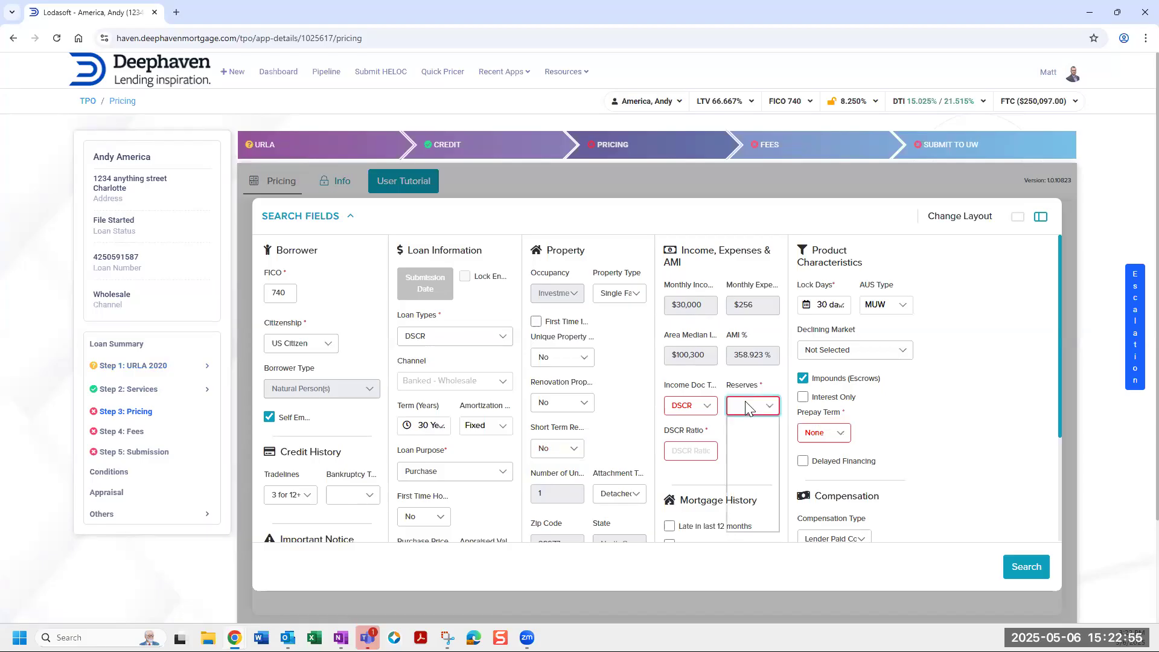
click(750, 481)
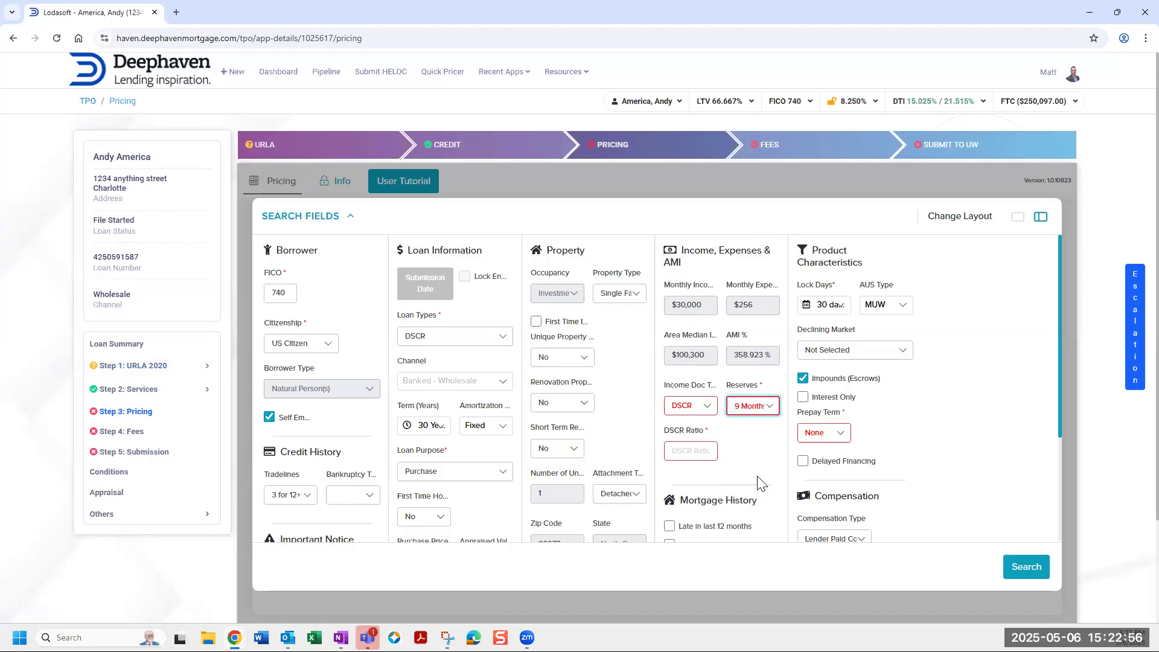
click(686, 451)
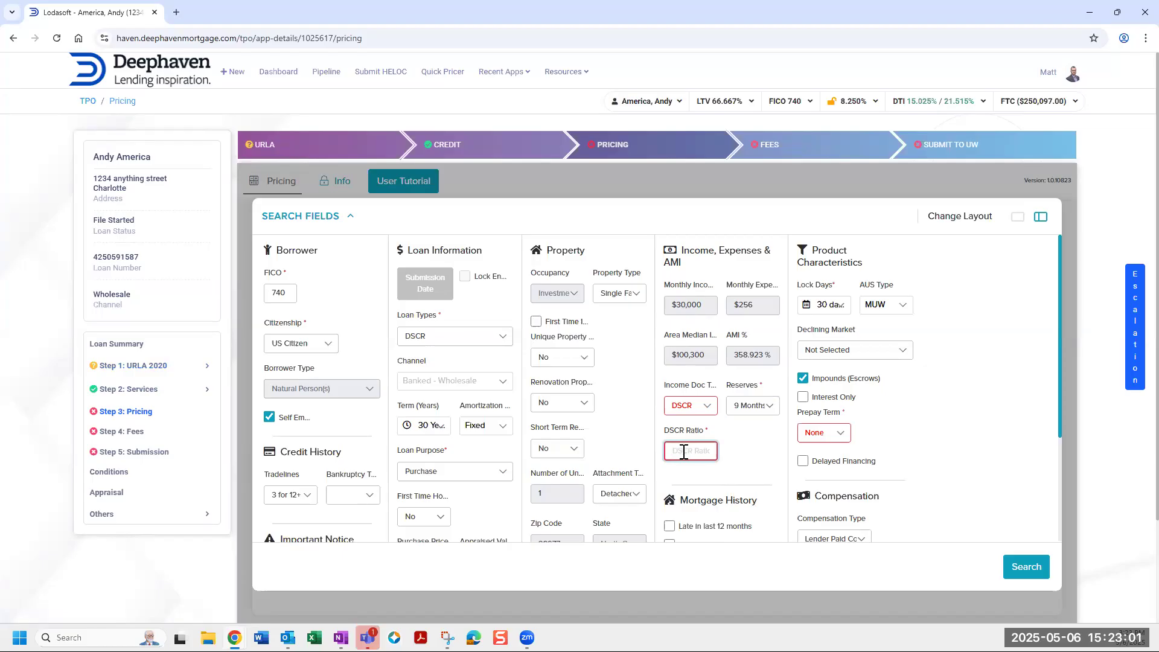
text(1.30)
Set the prepay term in the product characteristics to 3 Years
scroll(731, 493, down, 1)
click(842, 438)
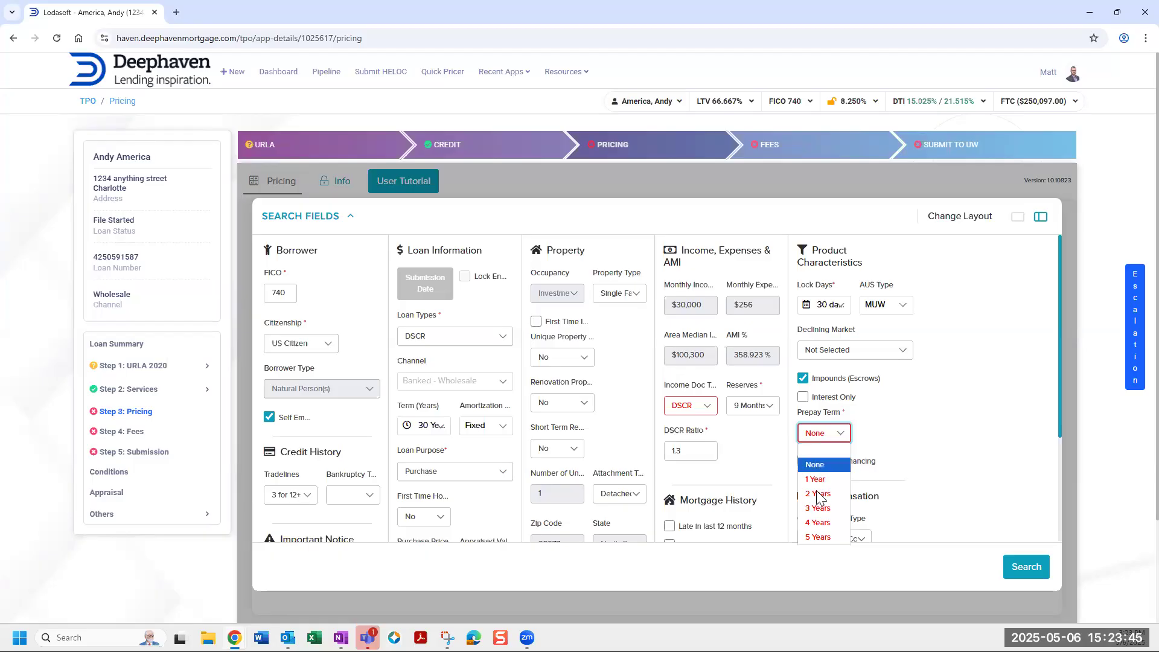
click(819, 509)
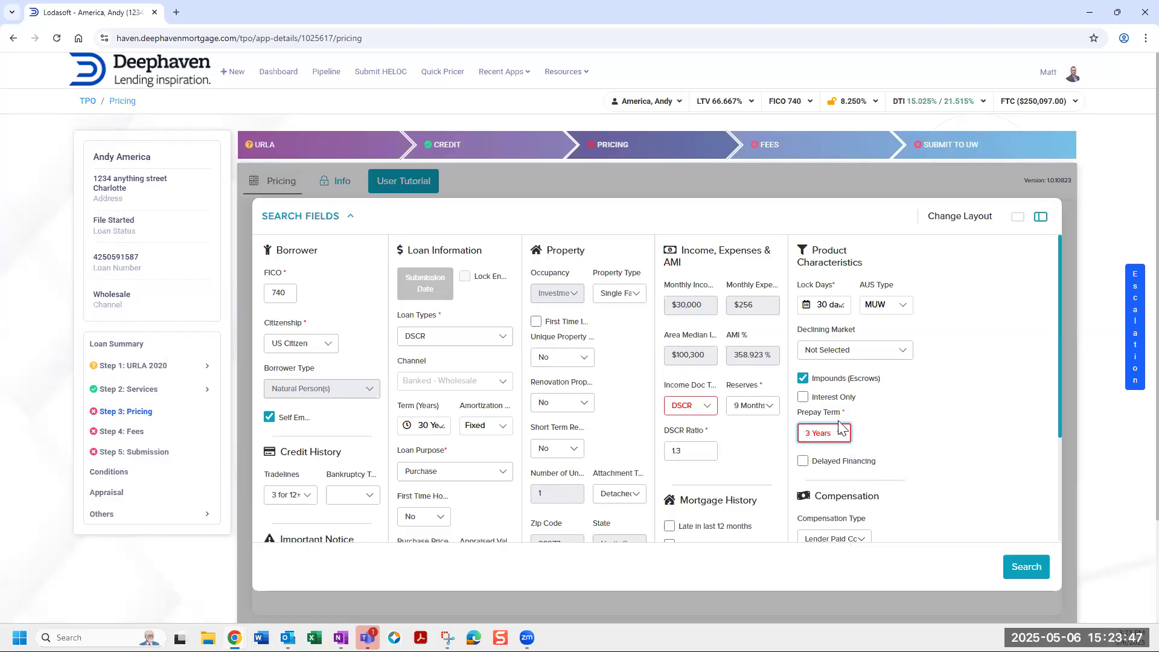
Change the compensation type to Borrower Paid and set the broker compensation percentage to 1.000 %
scroll(833, 425, down, 2)
scroll(831, 423, down, 1)
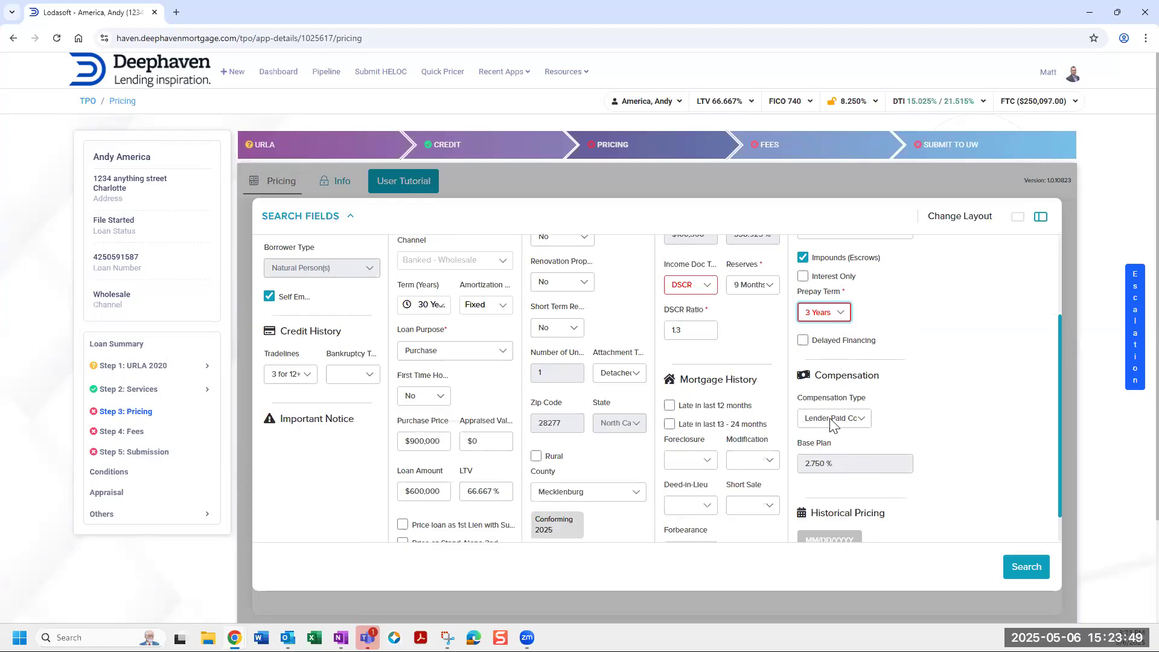
scroll(830, 417, down, 1)
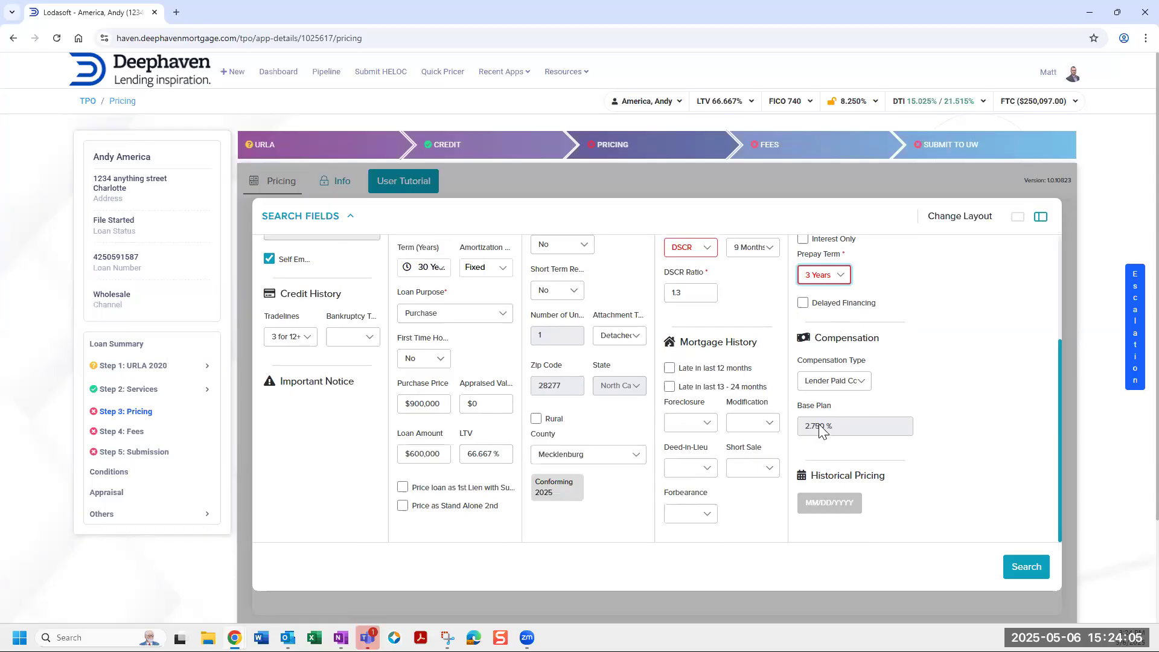
click(863, 384)
click(830, 413)
click(808, 426)
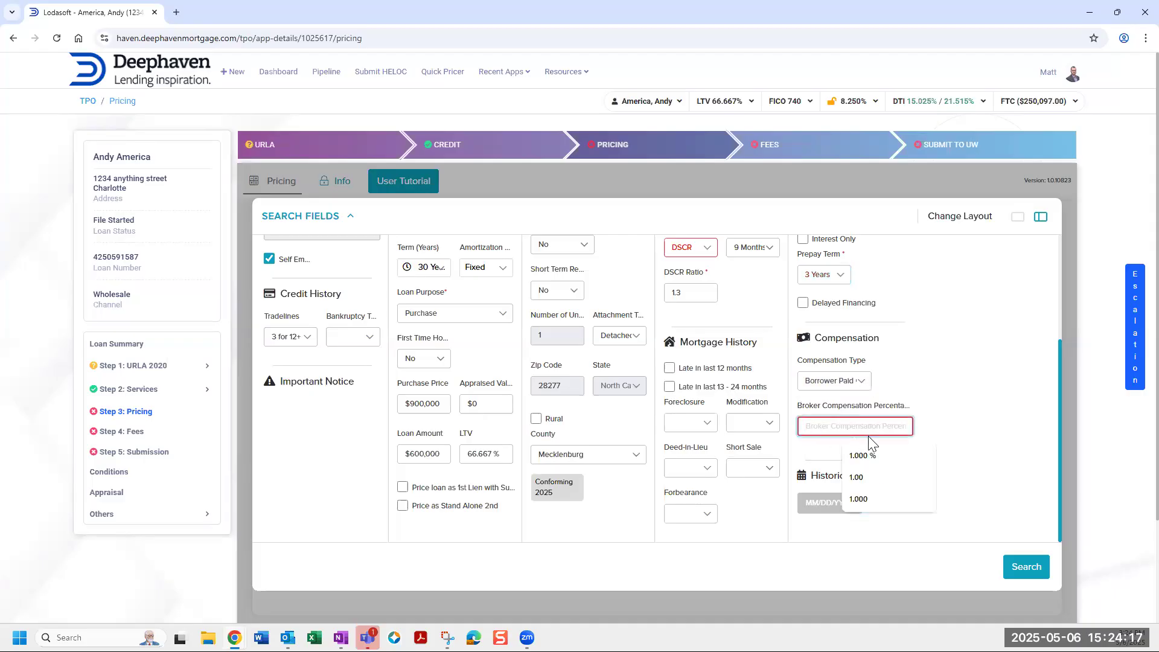
text(1.00)
click(975, 355)
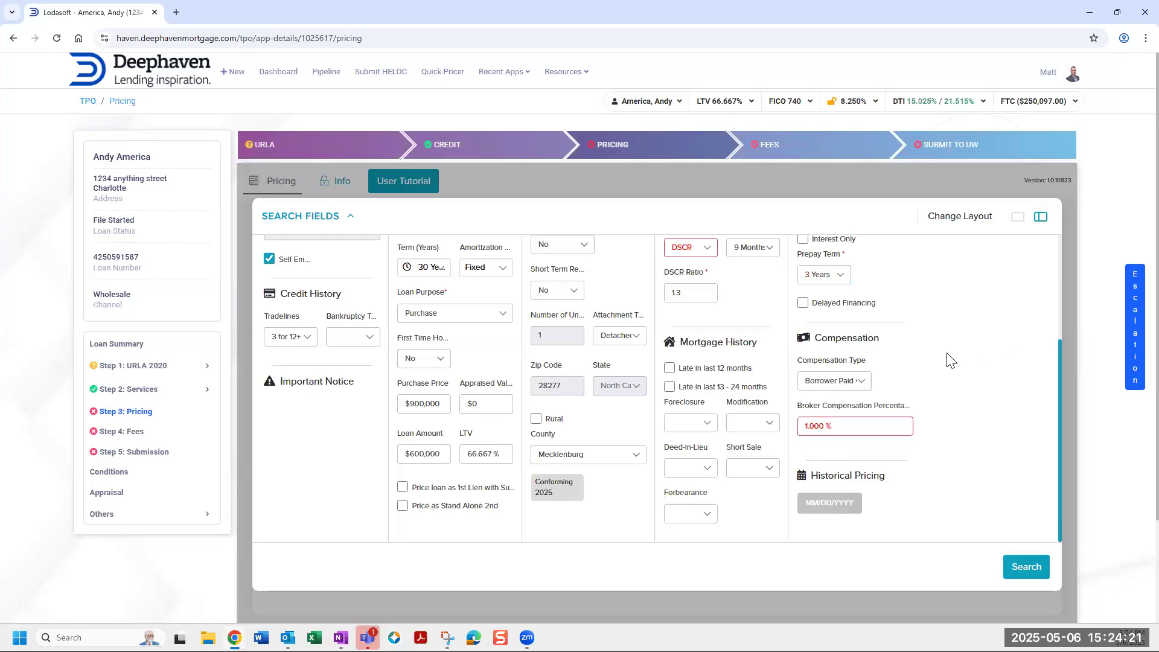
Run the pricing search with the entered loan details and dismiss the tip about pricing filters
scroll(952, 361, down, 1)
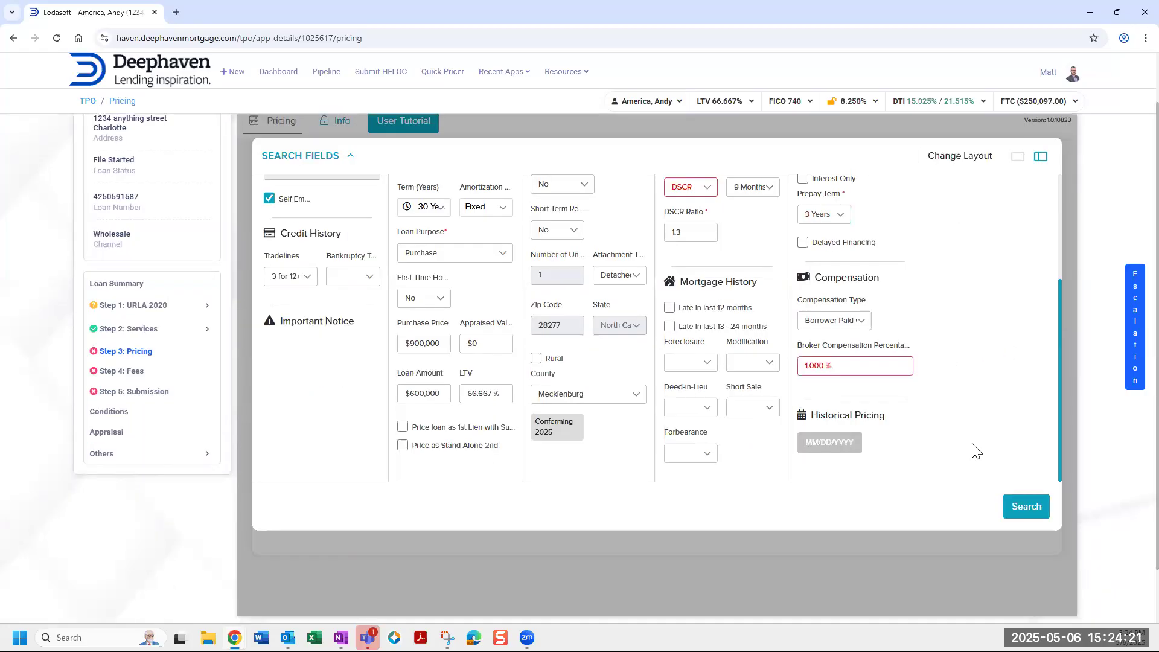
click(1026, 507)
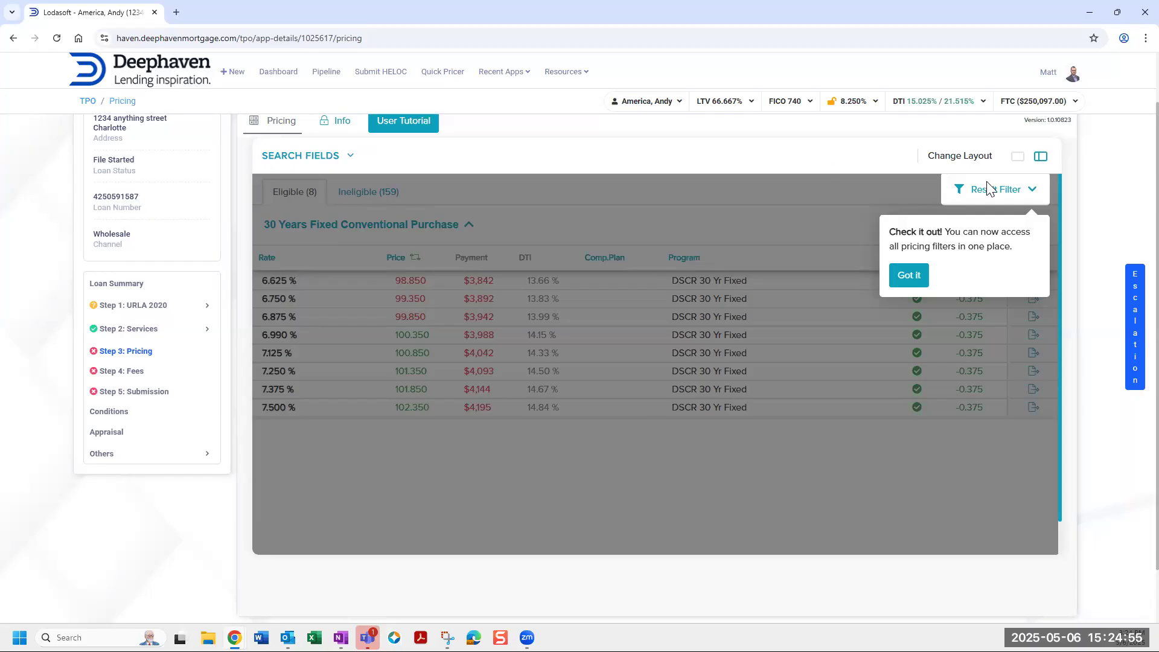
click(908, 275)
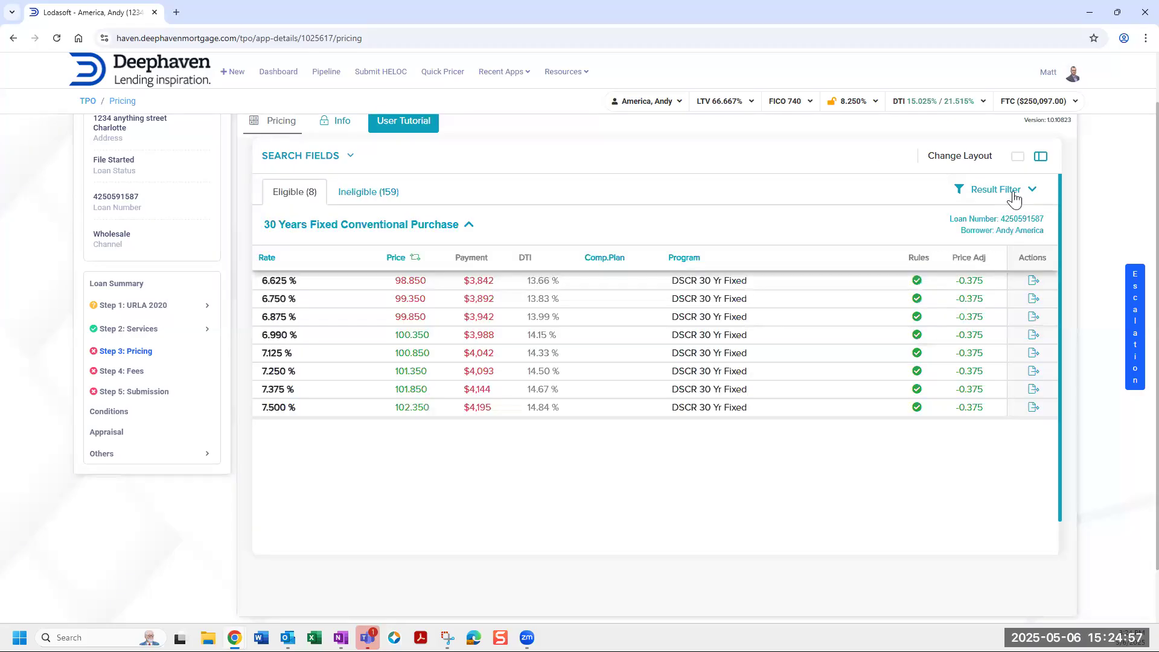
Filter the pricing results so that only the DSCR 30 Yr Fixed program is included
click(1012, 192)
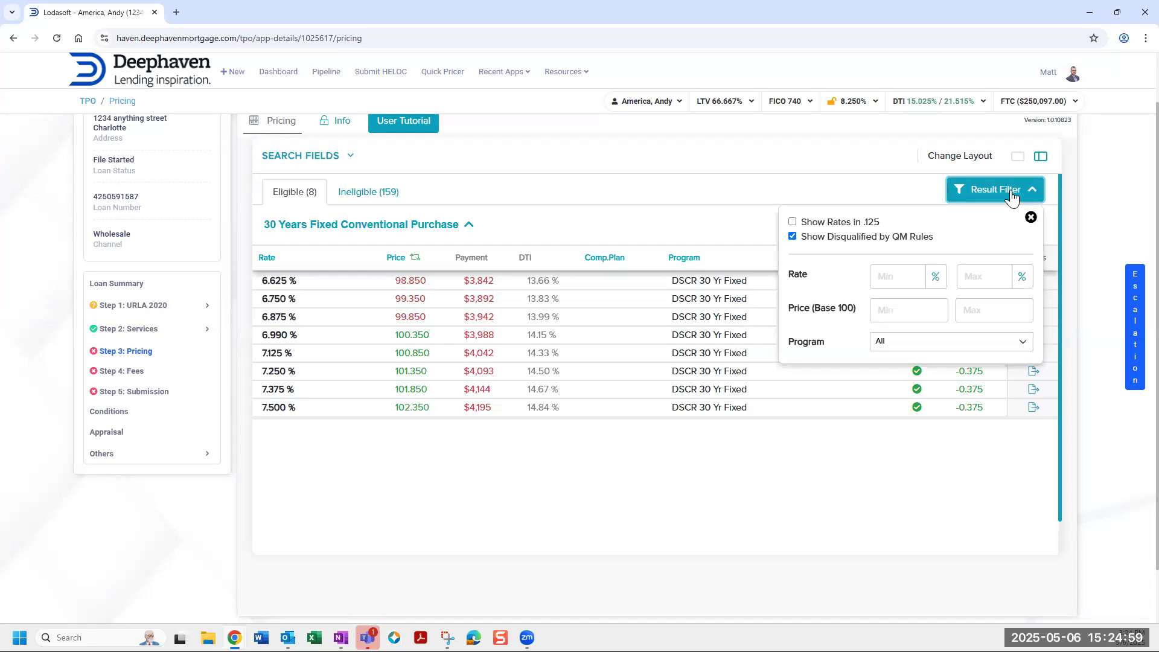
click(886, 342)
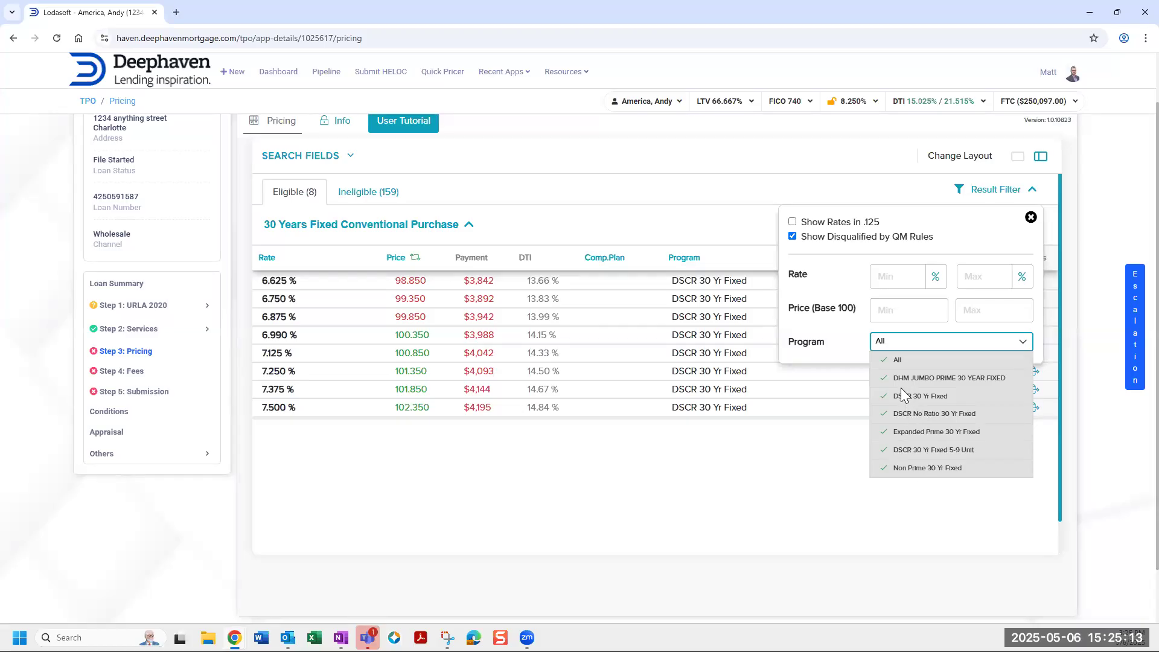
click(883, 361)
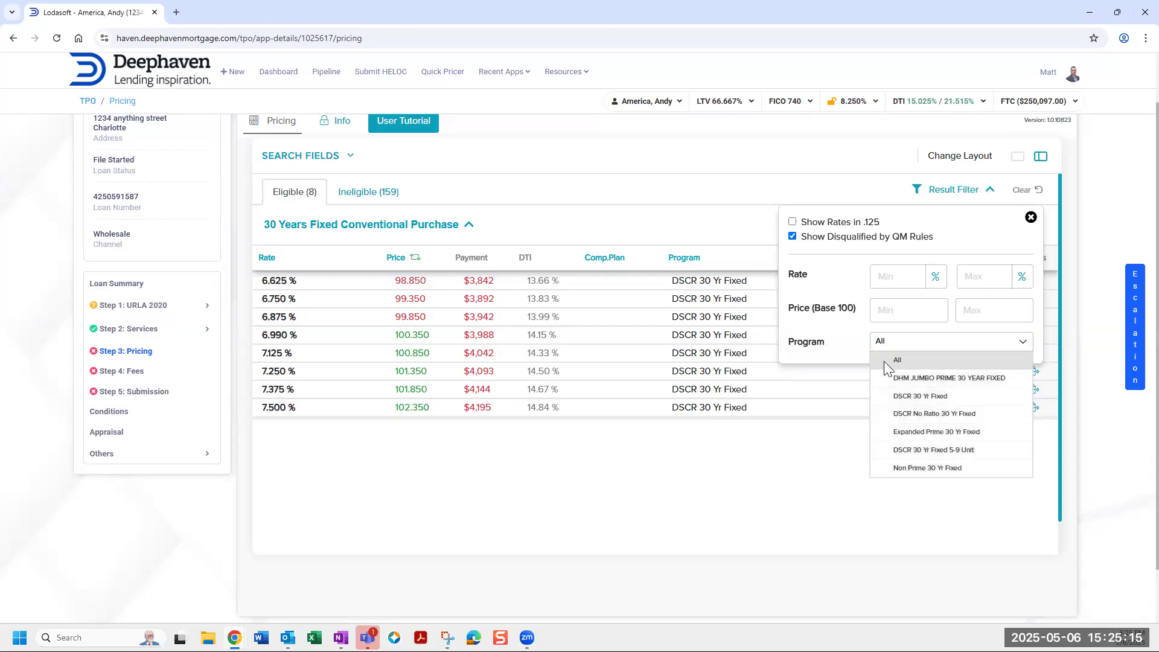
click(894, 398)
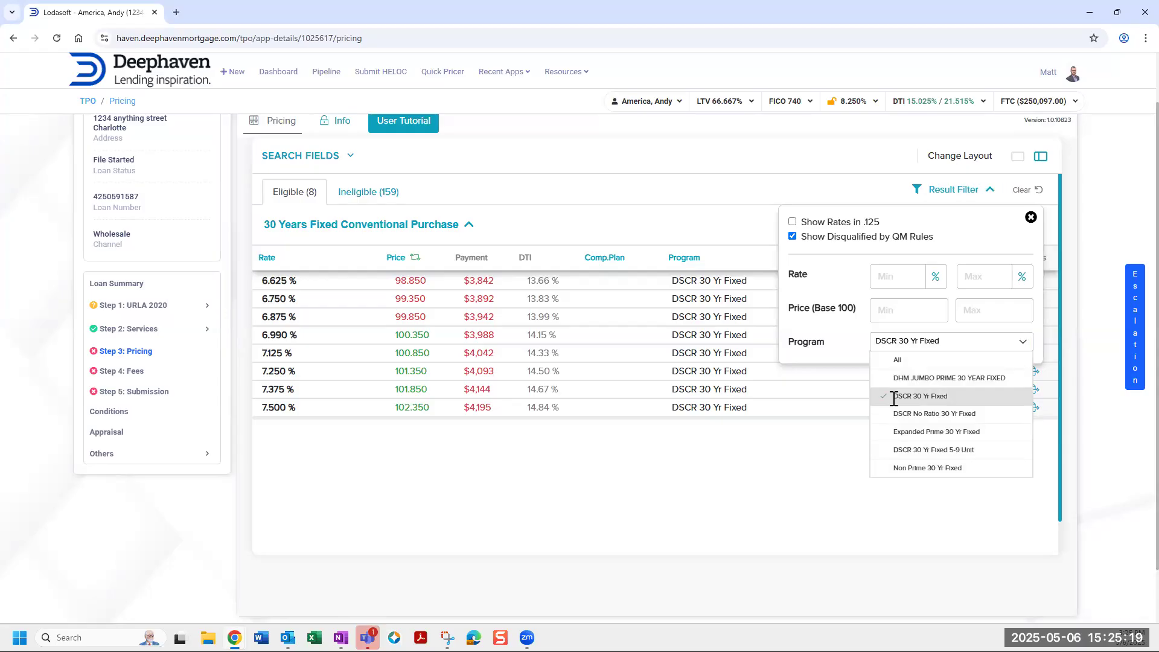
click(799, 440)
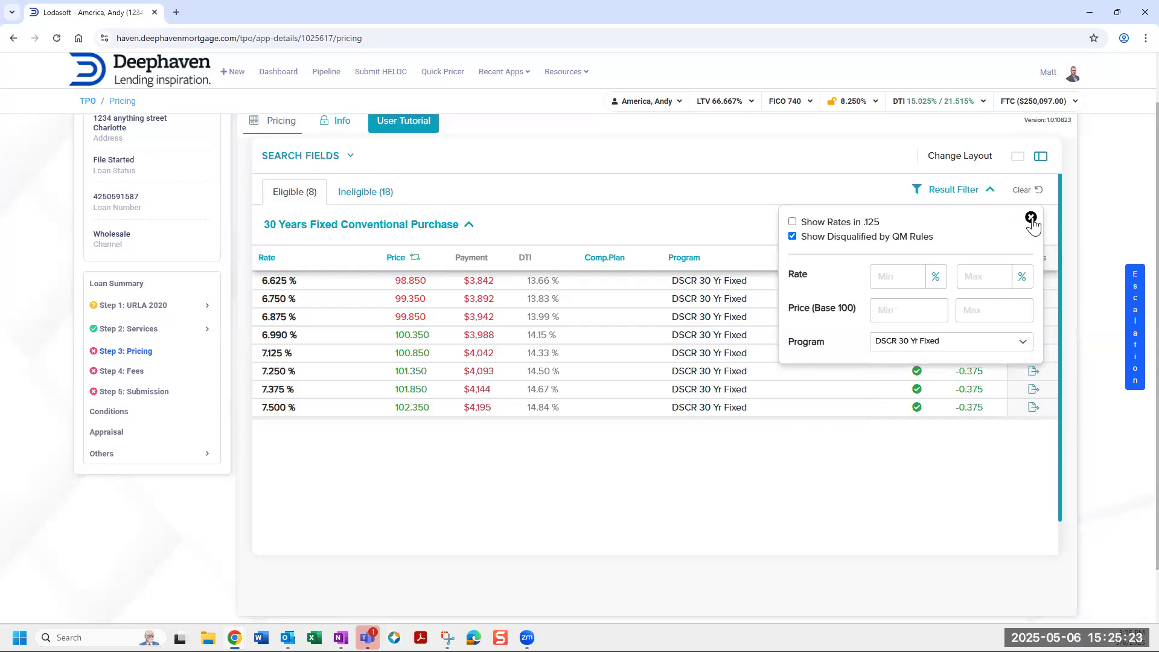
click(1013, 206)
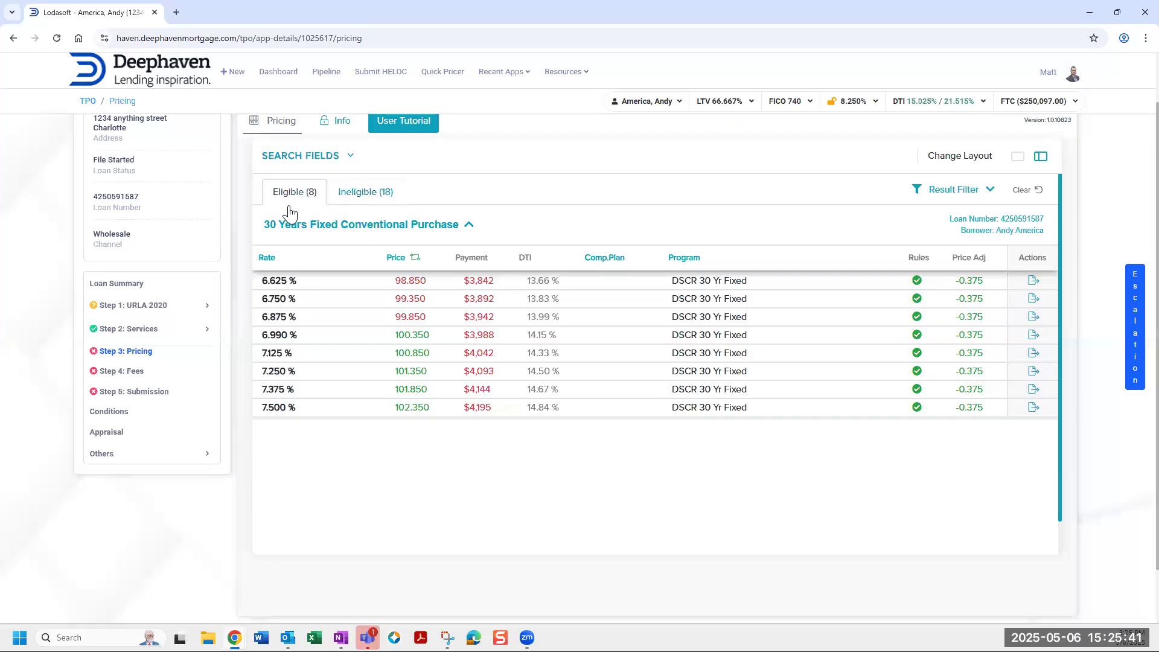
Examine the adjustments and disqualification details of the 7.990 % rate among the ineligible results
click(363, 193)
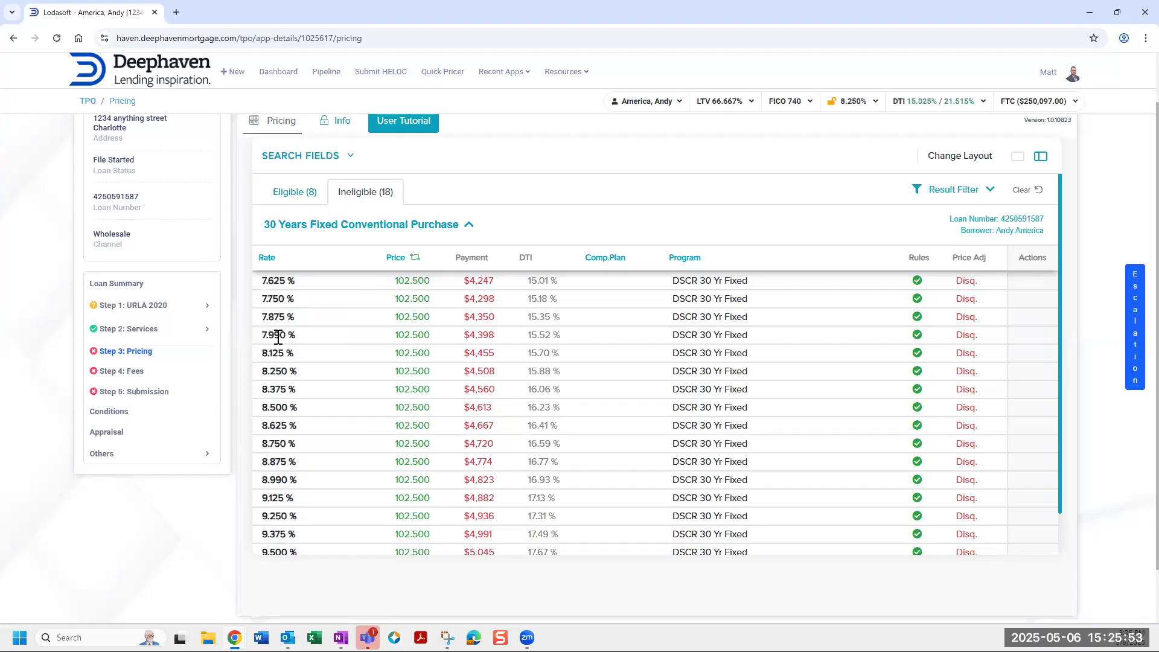
click(965, 336)
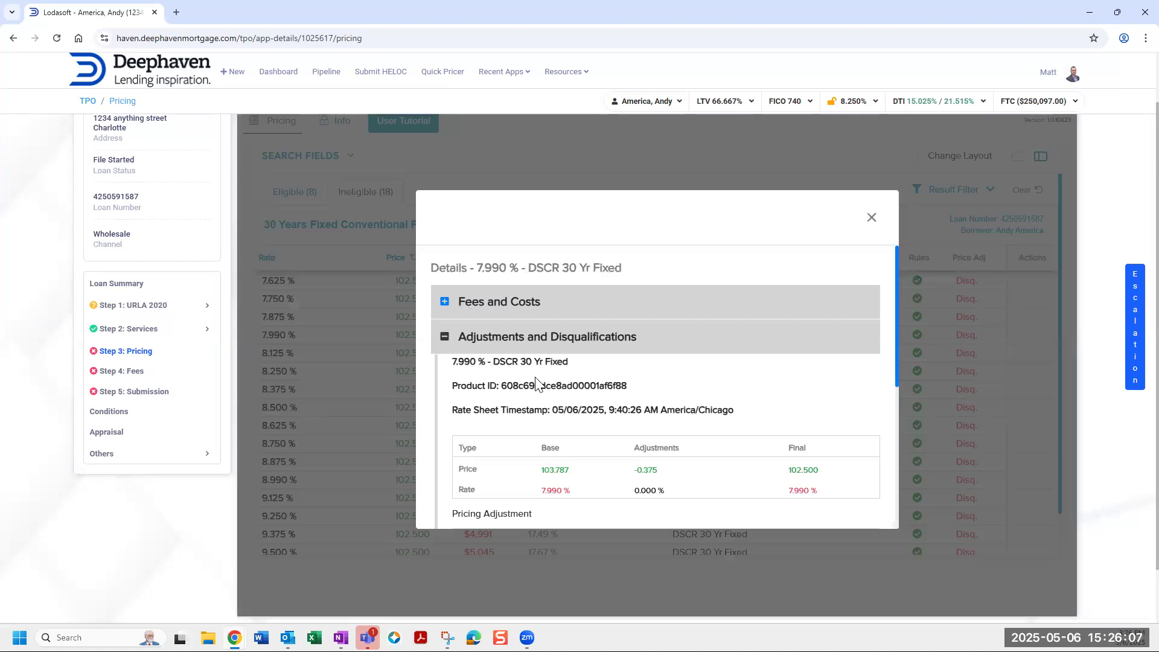
scroll(532, 386, down, 2)
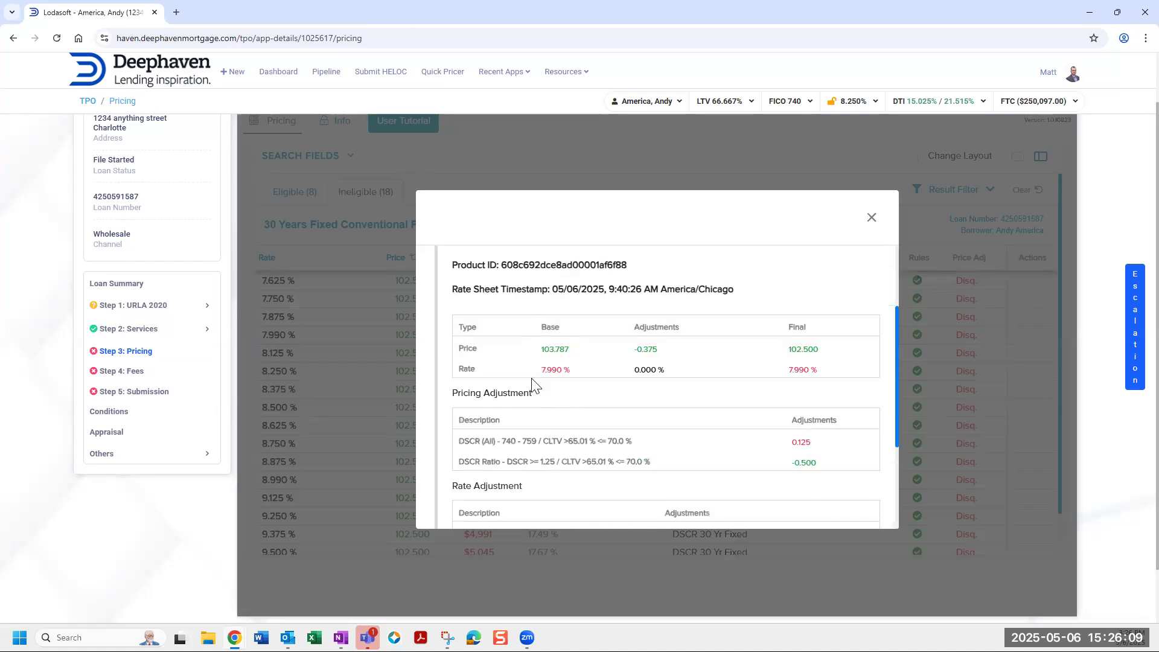
scroll(532, 383, down, 3)
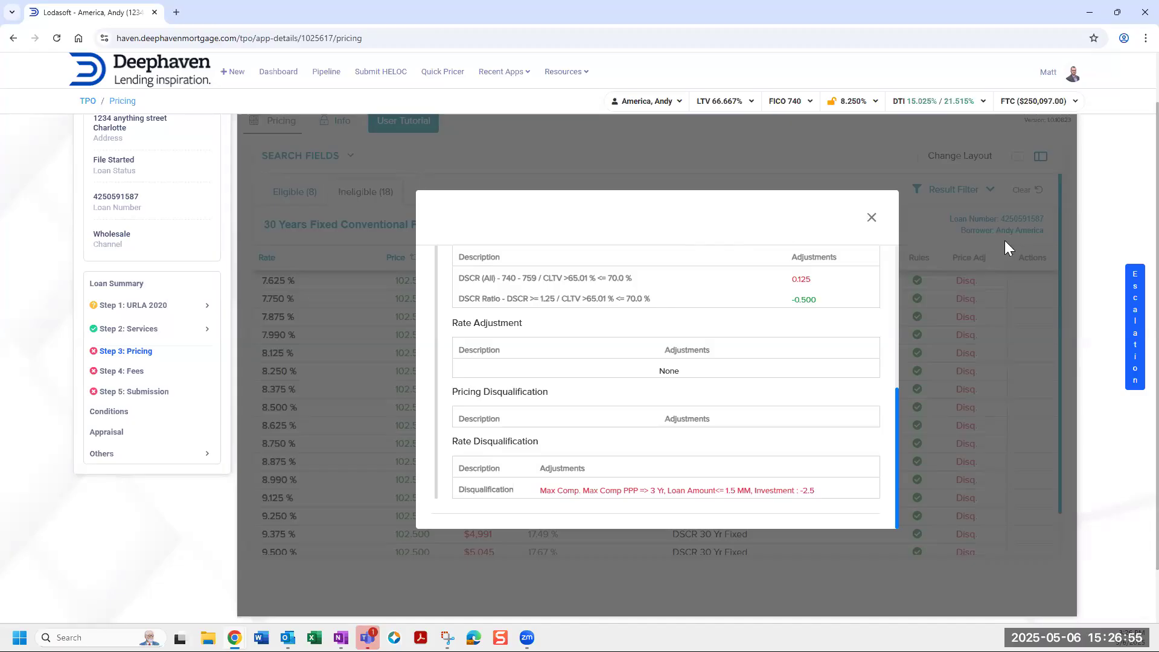
click(871, 218)
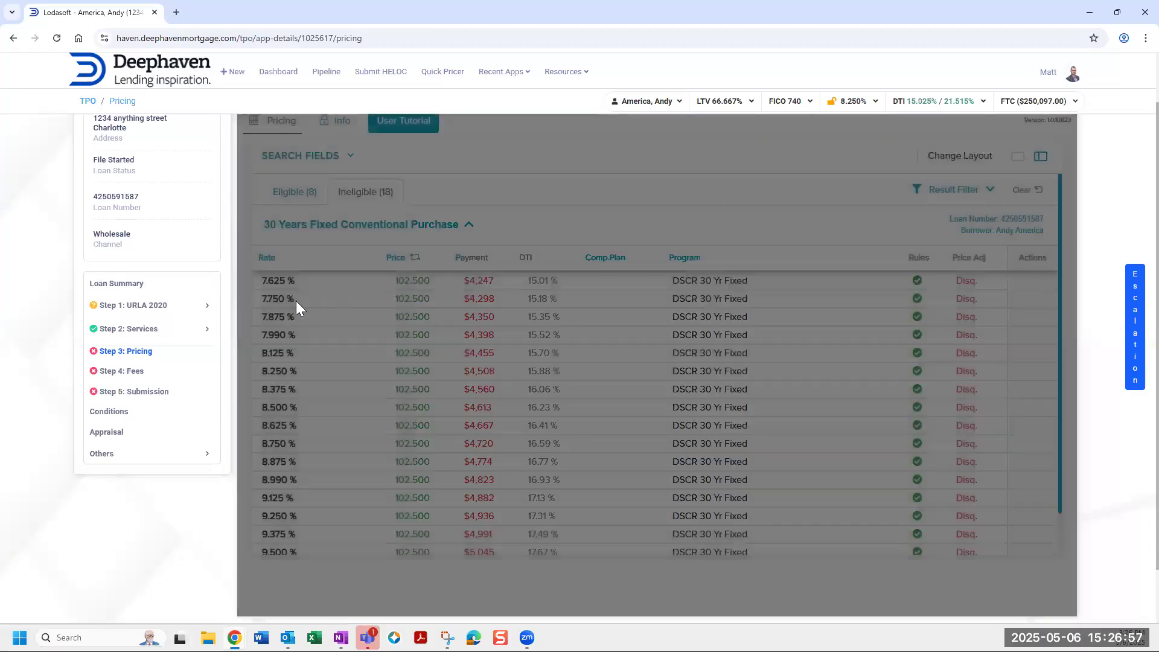
Examine the pricing adjustment details of the 6.990 % rate among the eligible results
click(281, 193)
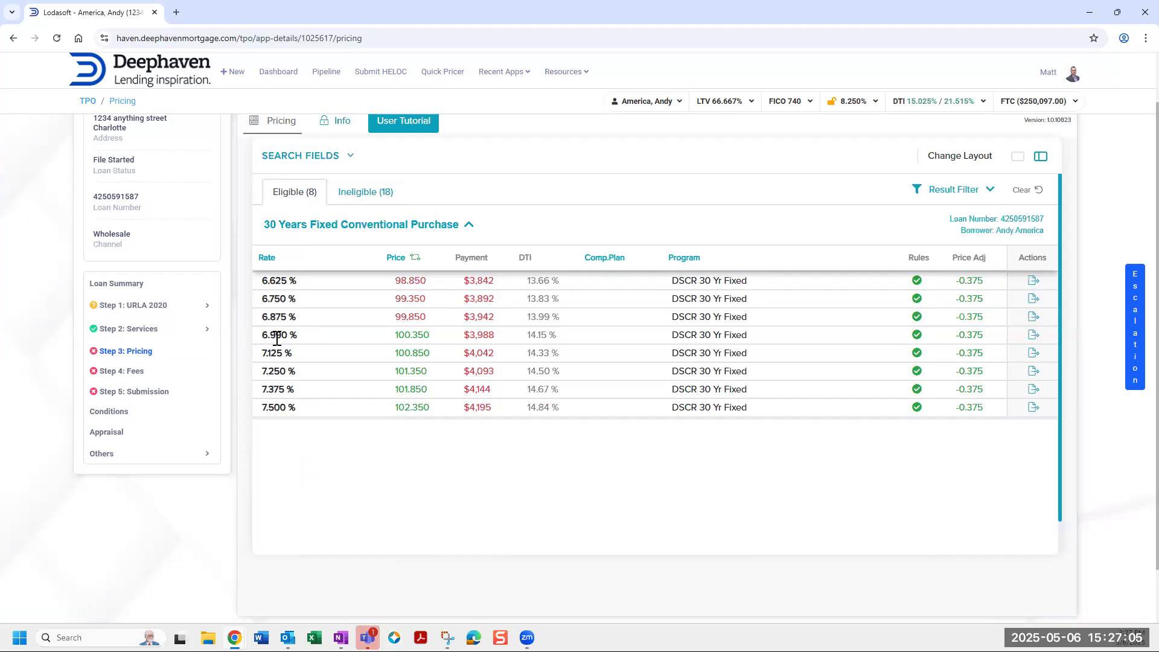
click(976, 338)
scroll(629, 333, down, 2)
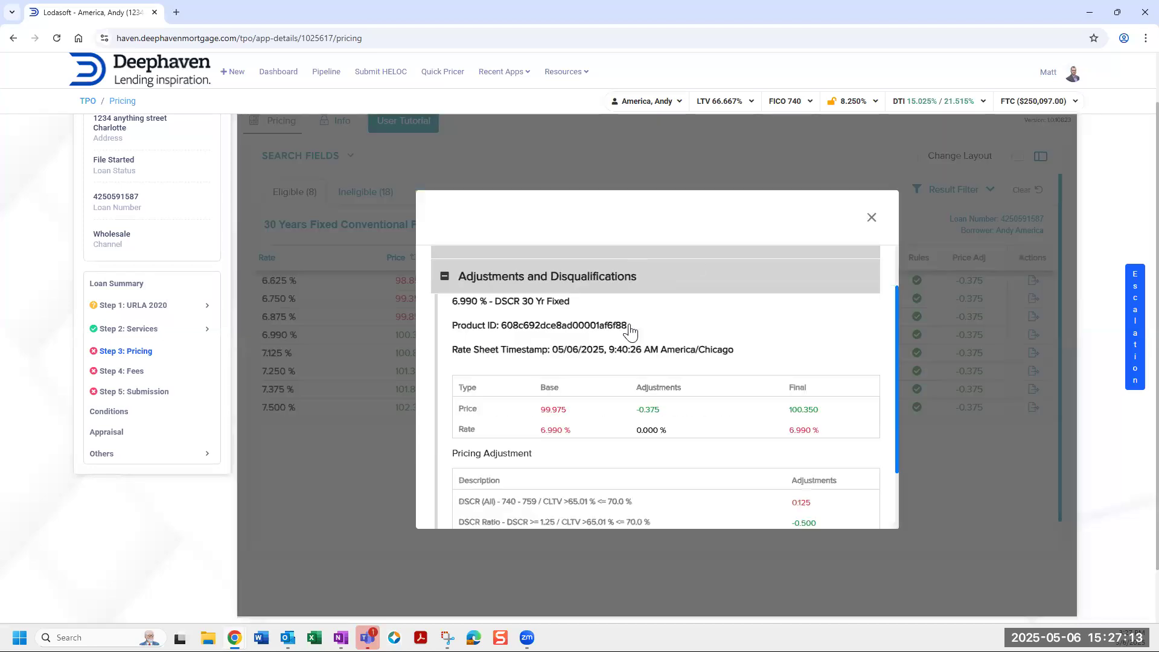
click(871, 218)
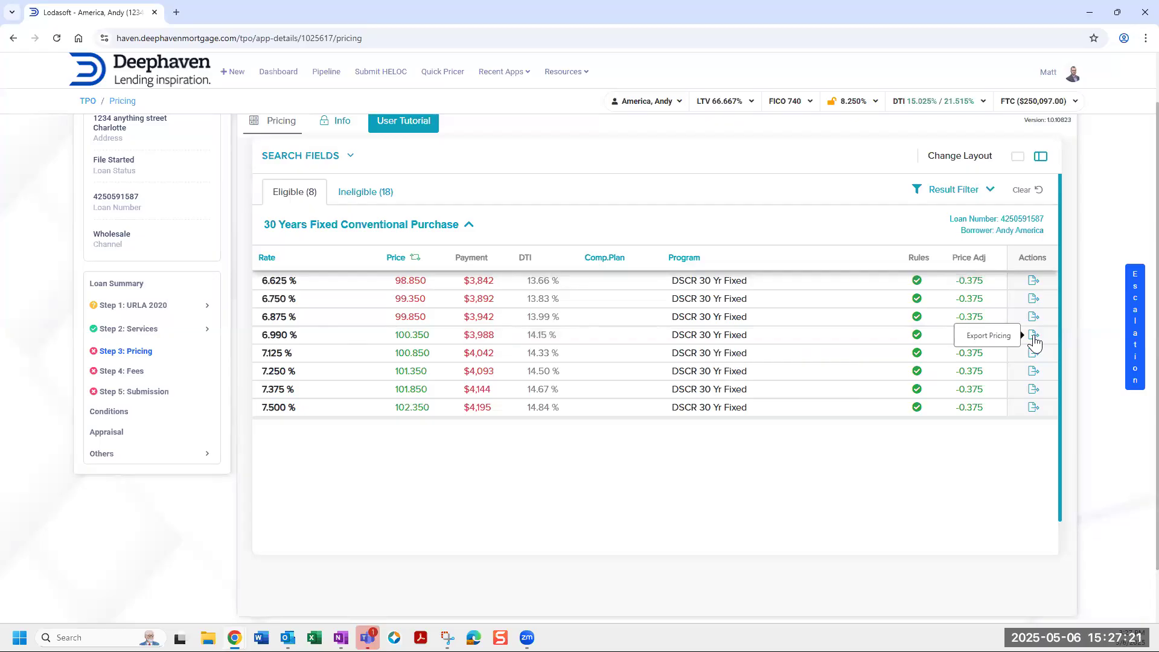
Export the pricing of the eligible 6.990 % rate to the loan after reviewing the old and new pricing results
click(1034, 337)
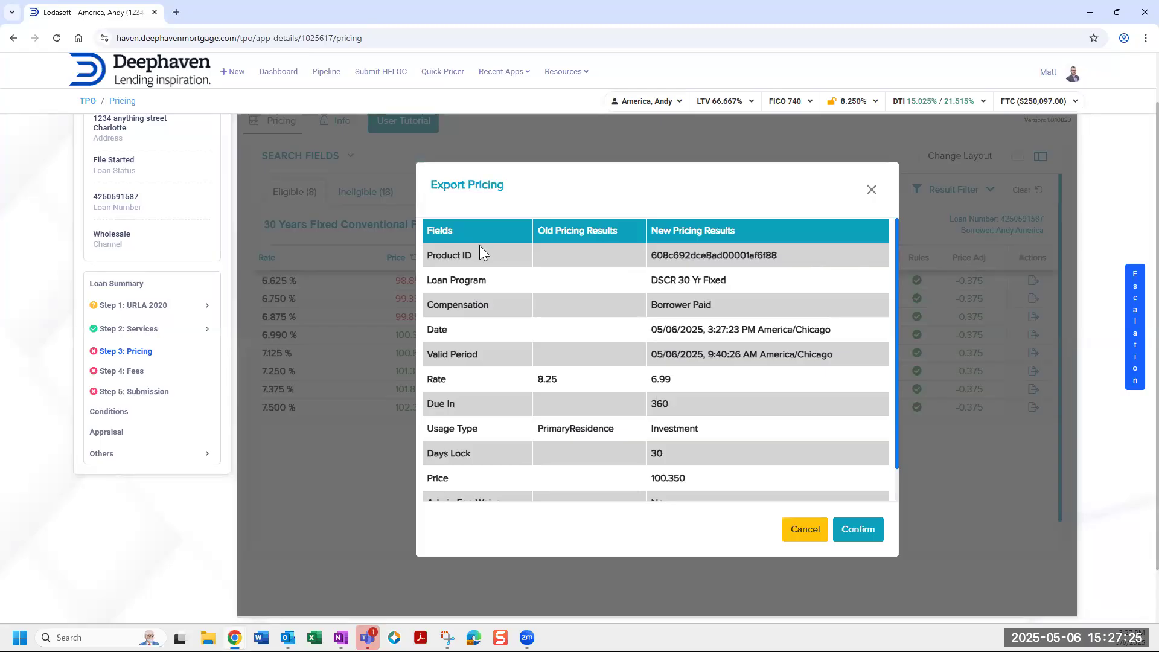
scroll(480, 248, down, 1)
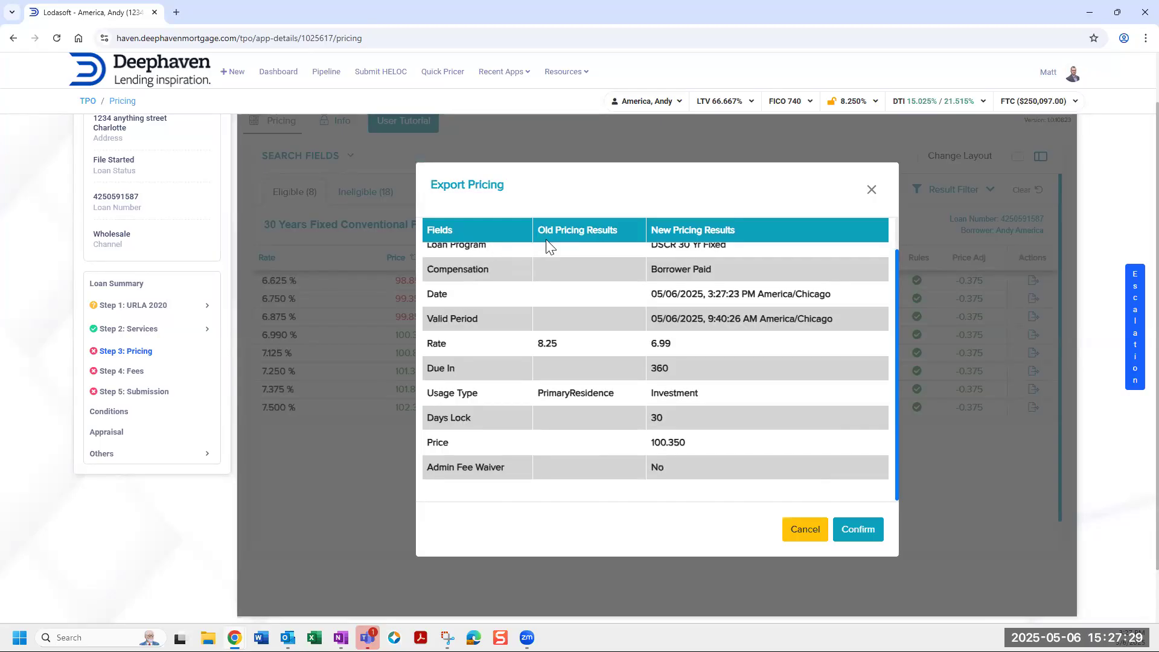
scroll(562, 248, up, 1)
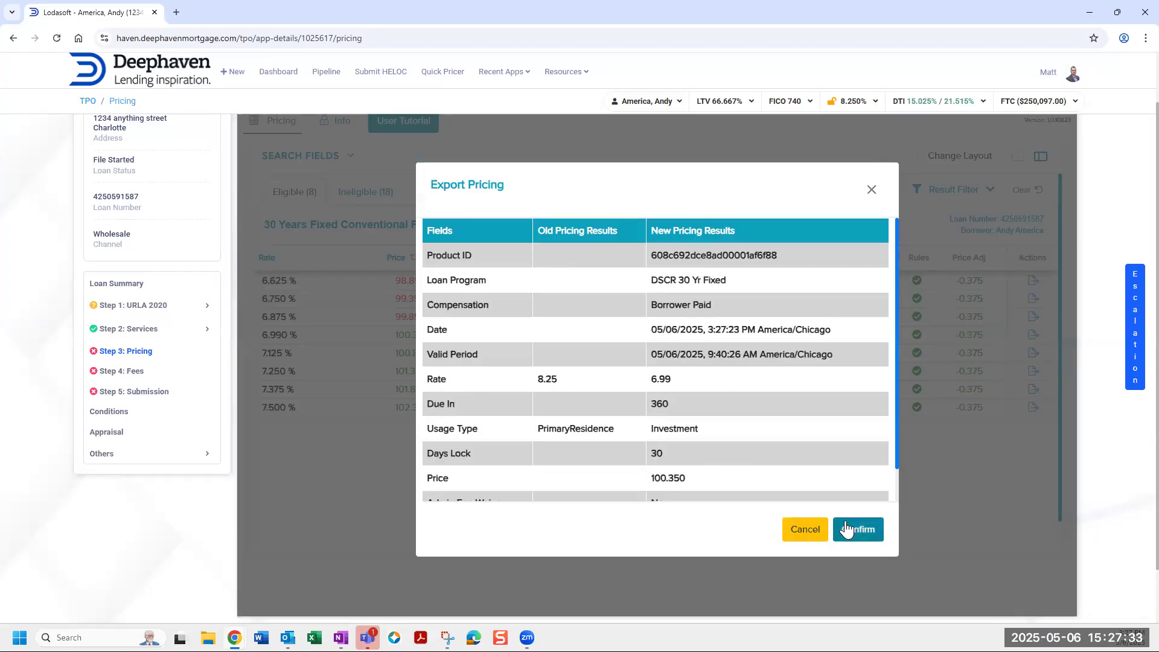
click(869, 534)
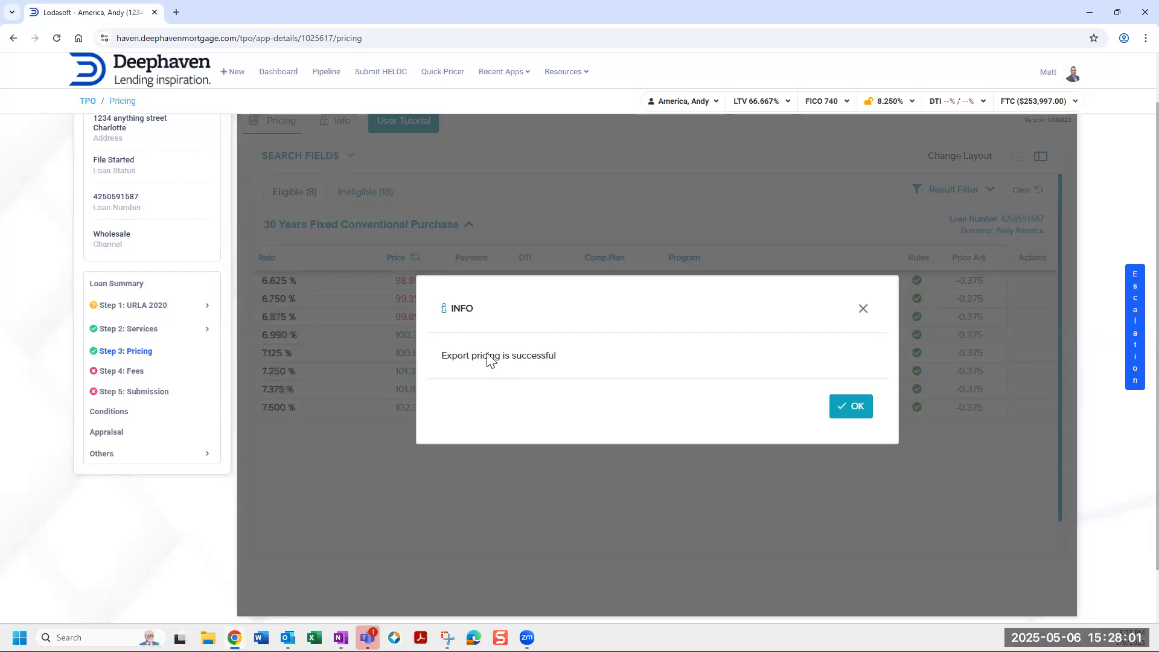
click(832, 417)
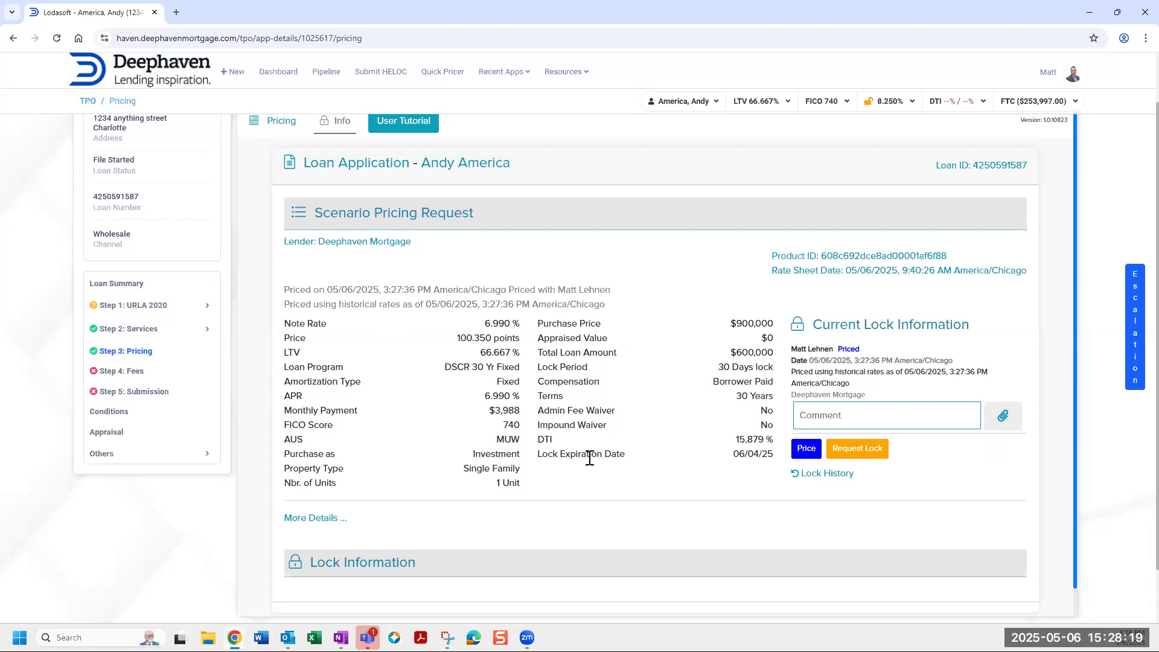
Try to submit a lock request for the priced loan and dismiss the resulting alert
click(849, 449)
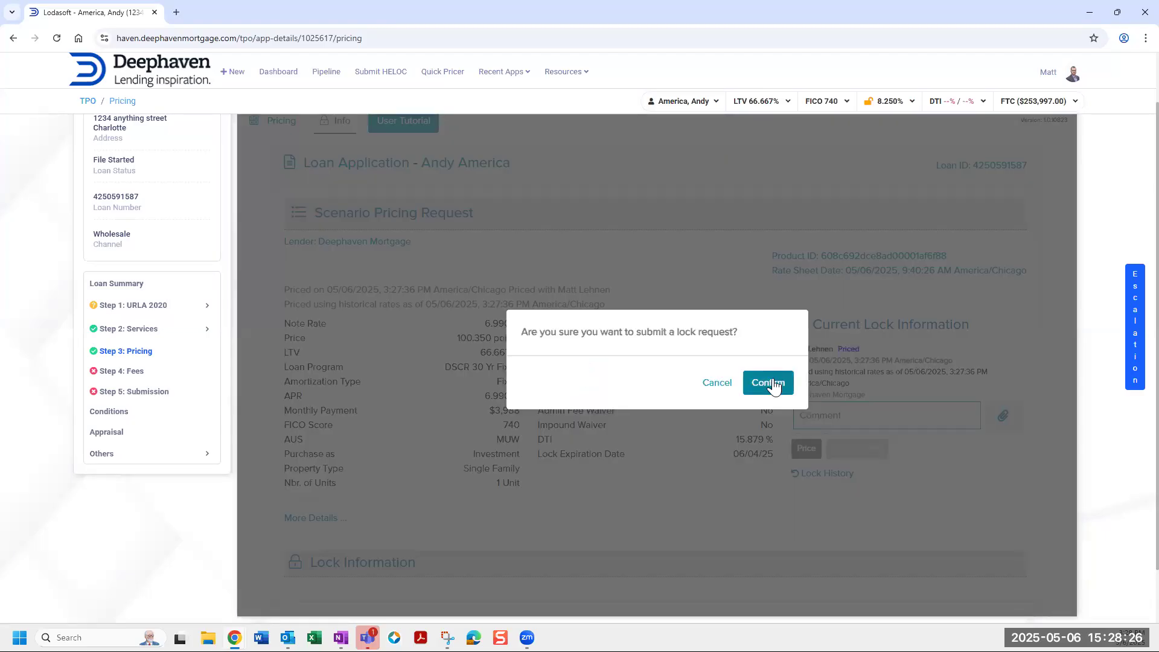
click(775, 386)
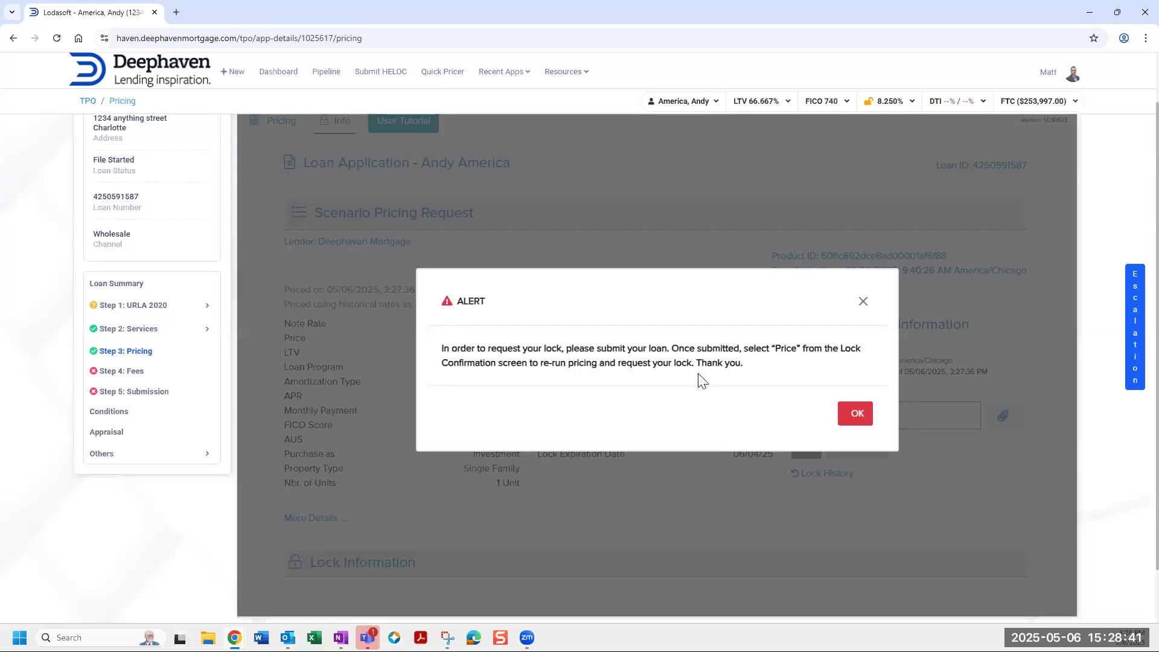
click(858, 414)
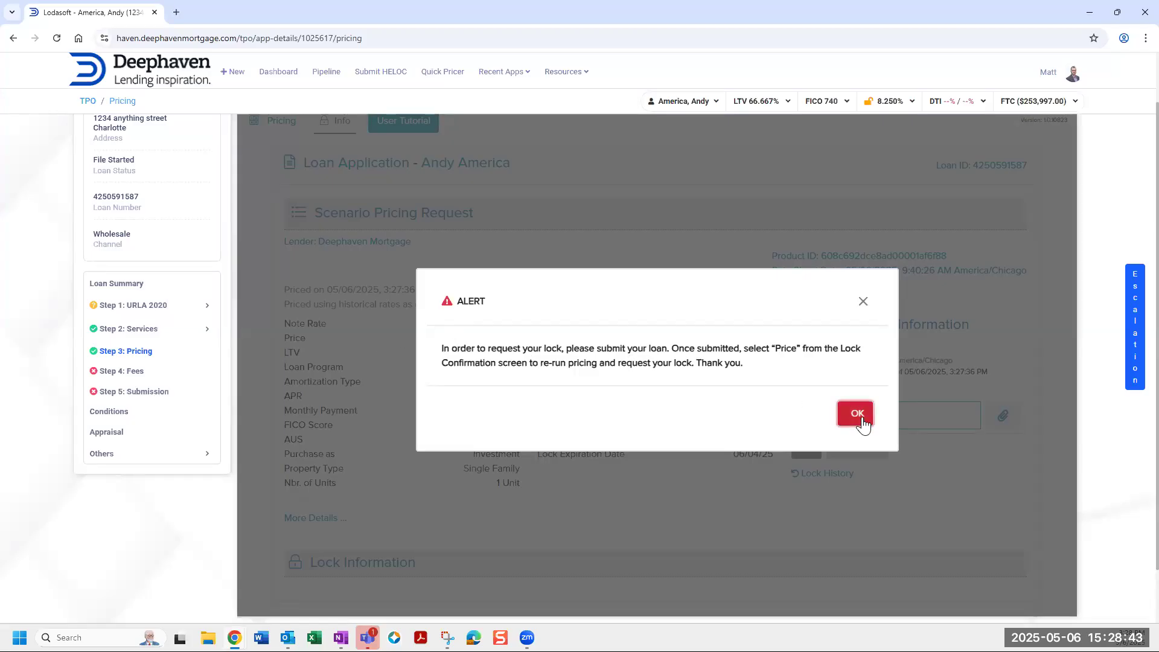